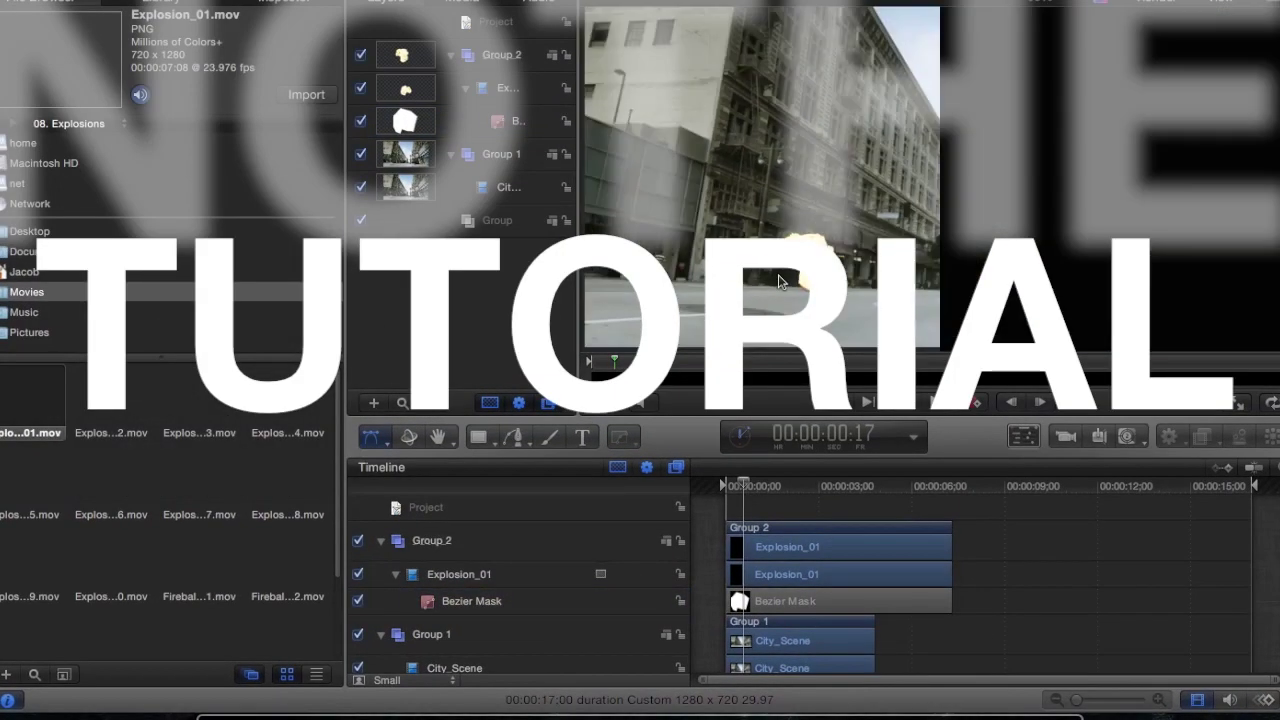
Scrub the Timeline forward to preview the finished street explosion composite.
left_click_drag(743, 486, 778, 490)
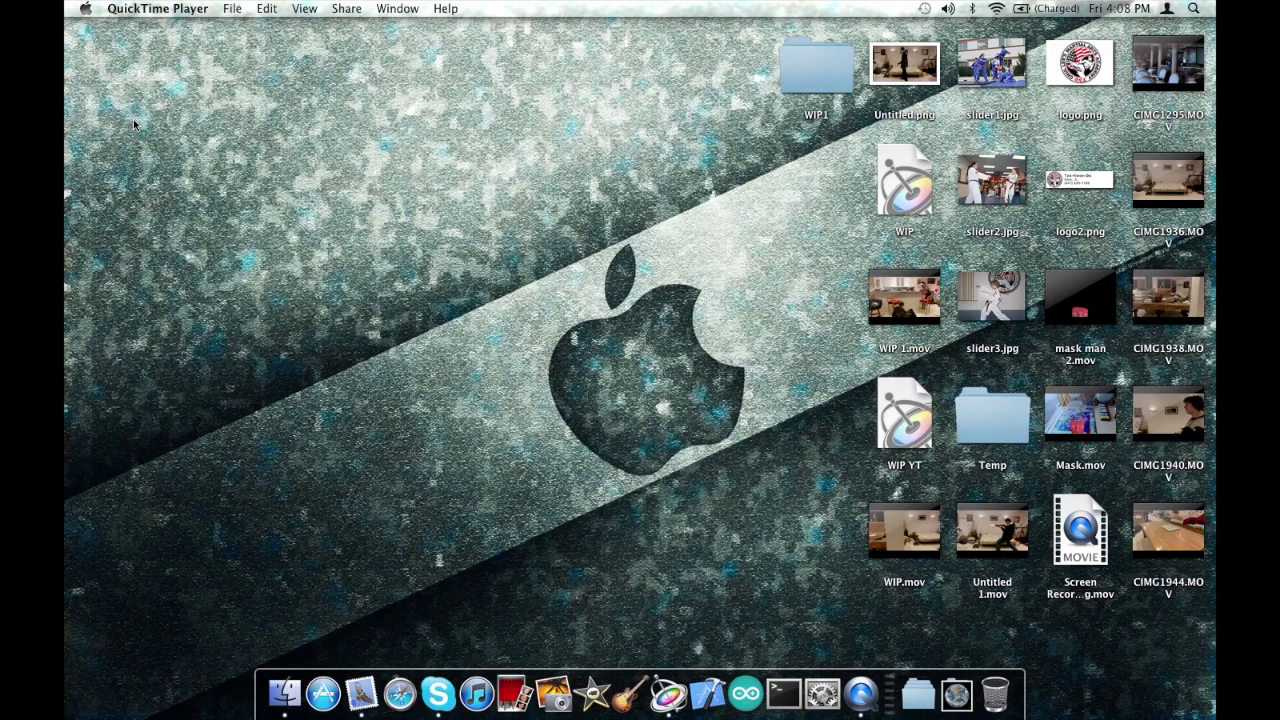
Launch Motion from the Dock, bring it to the front, and show its File menu.
left_click(668, 693)
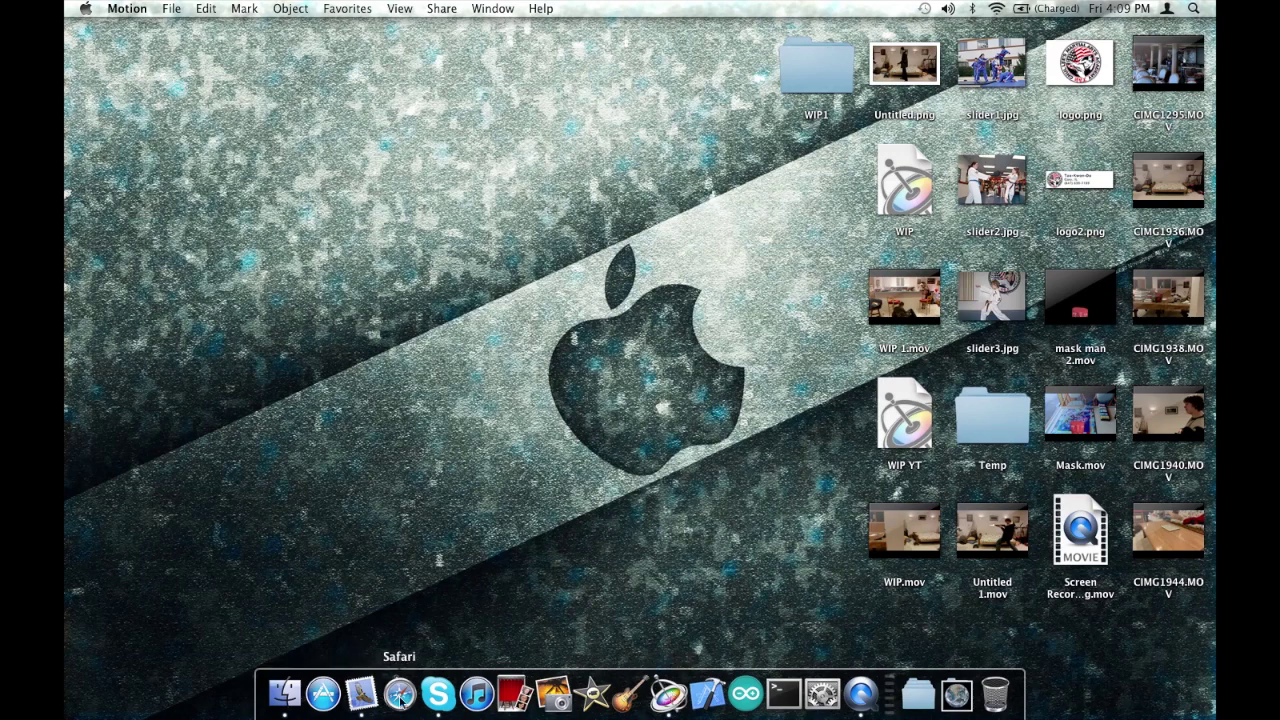
left_click(672, 690)
left_click(170, 8)
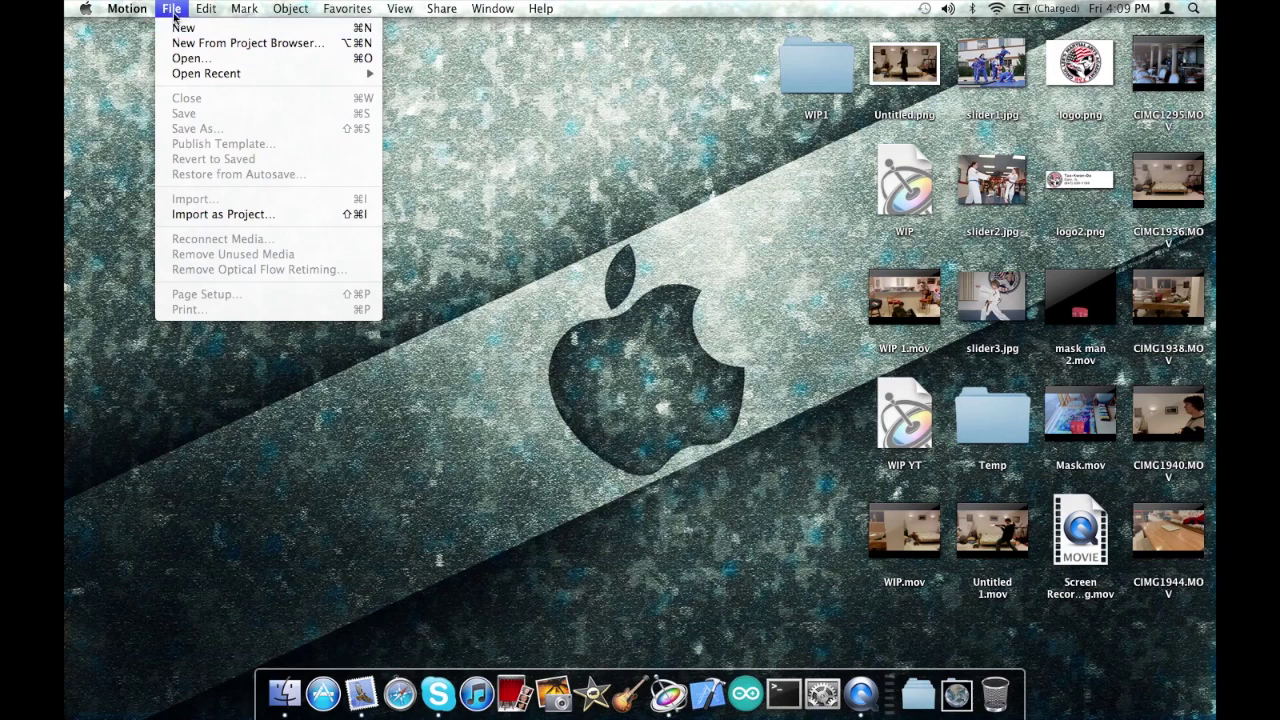
Create a new Broadcast HD 720 Motion project at 29.97 fps NTSC, 17 seconds long.
left_click(173, 28)
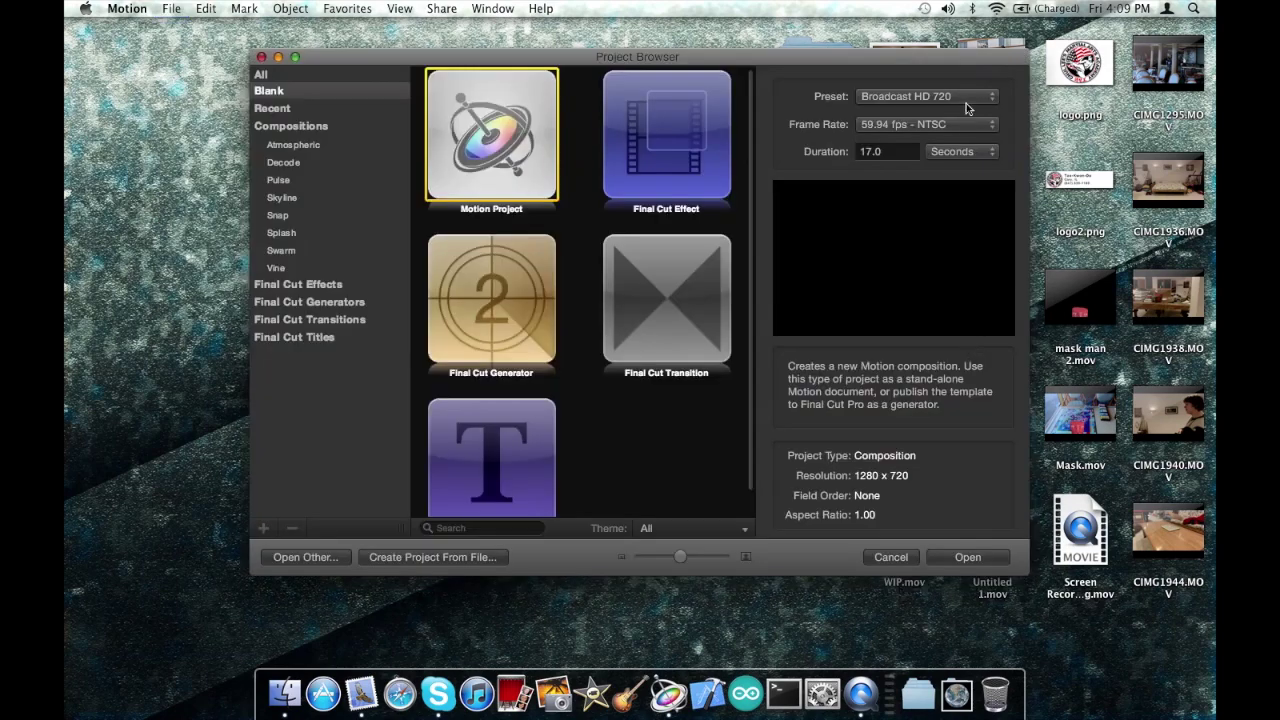
left_click(952, 124)
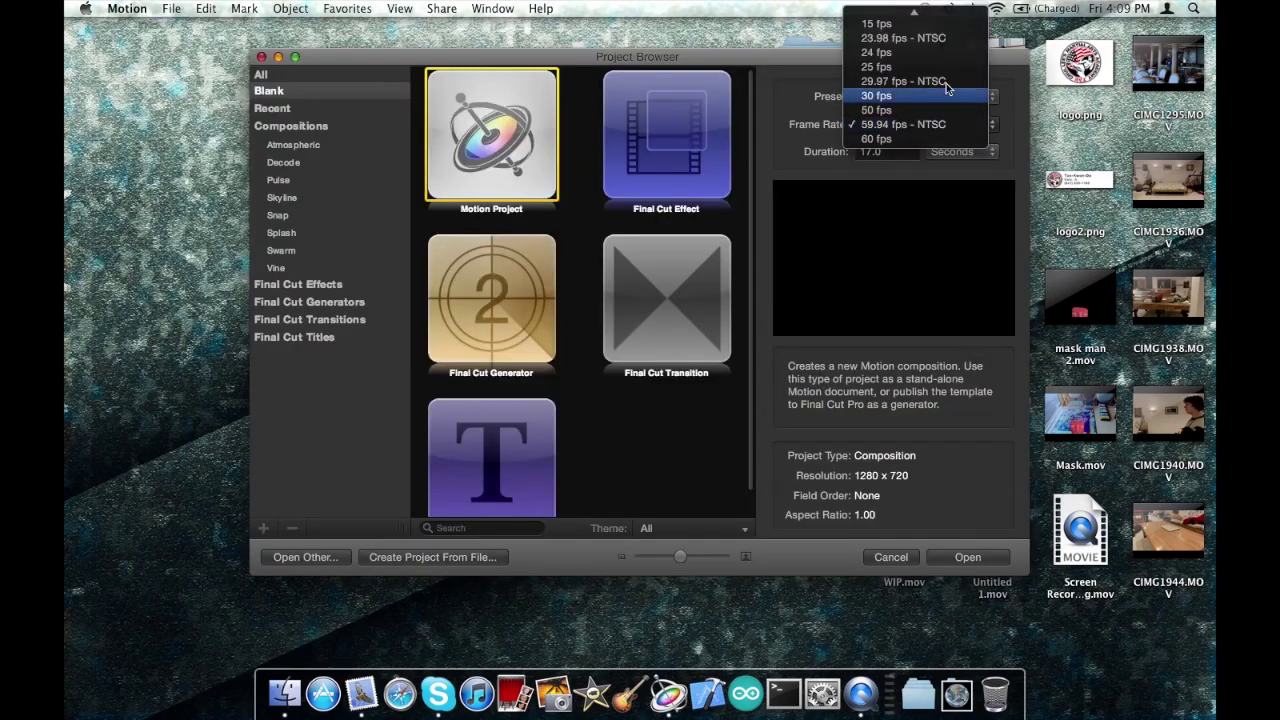
left_click(941, 86)
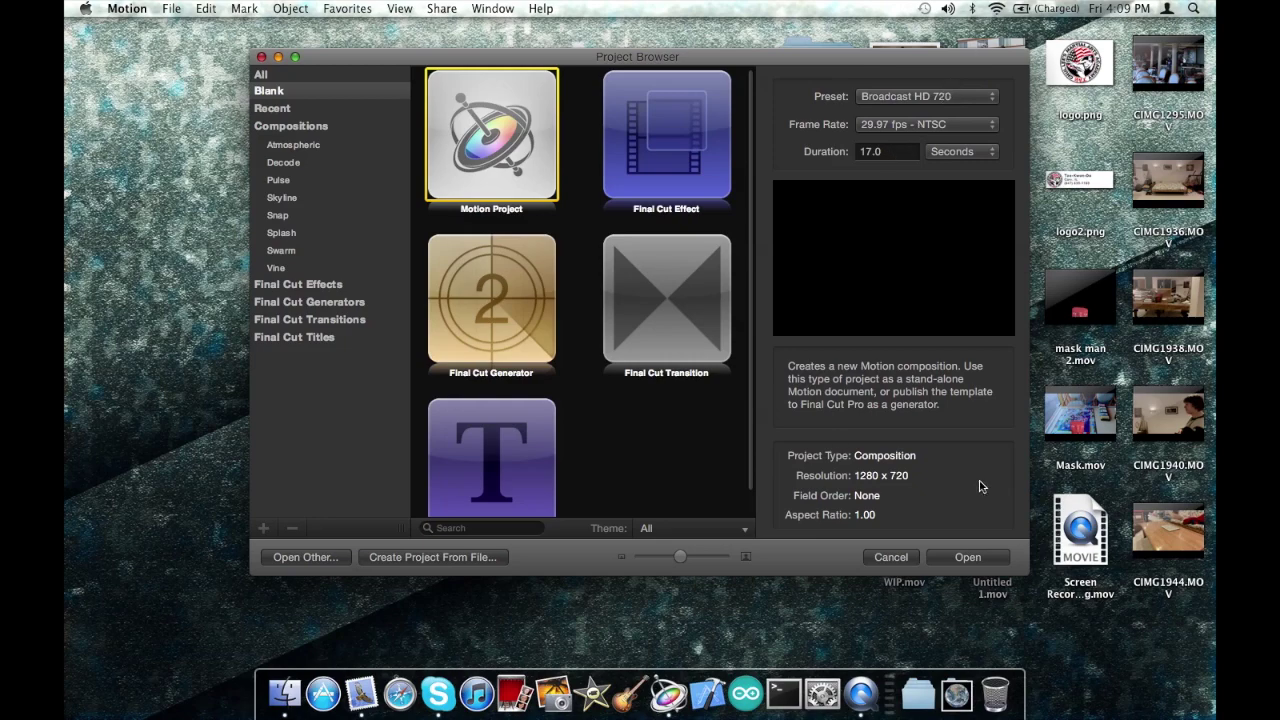
left_click(968, 560)
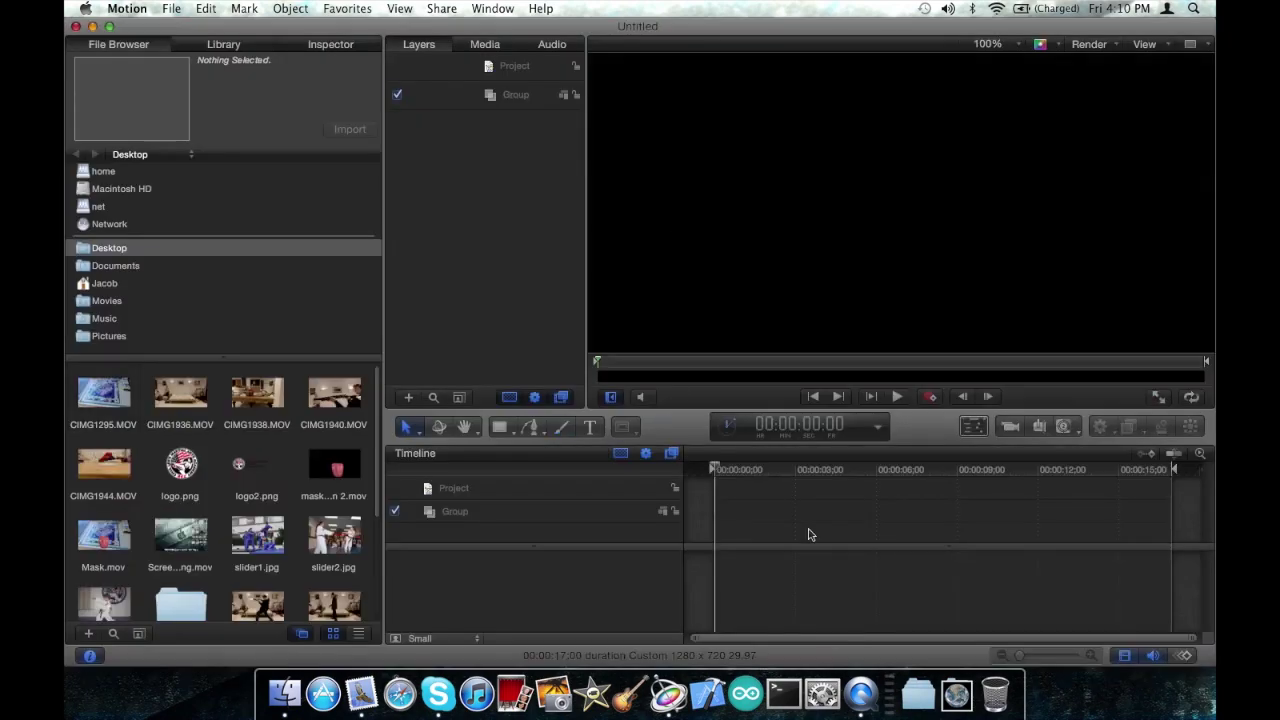
Browse the File Browser to Movies > Action Essentials 2 > Tutorials > FOOTAGE.
left_click(121, 300)
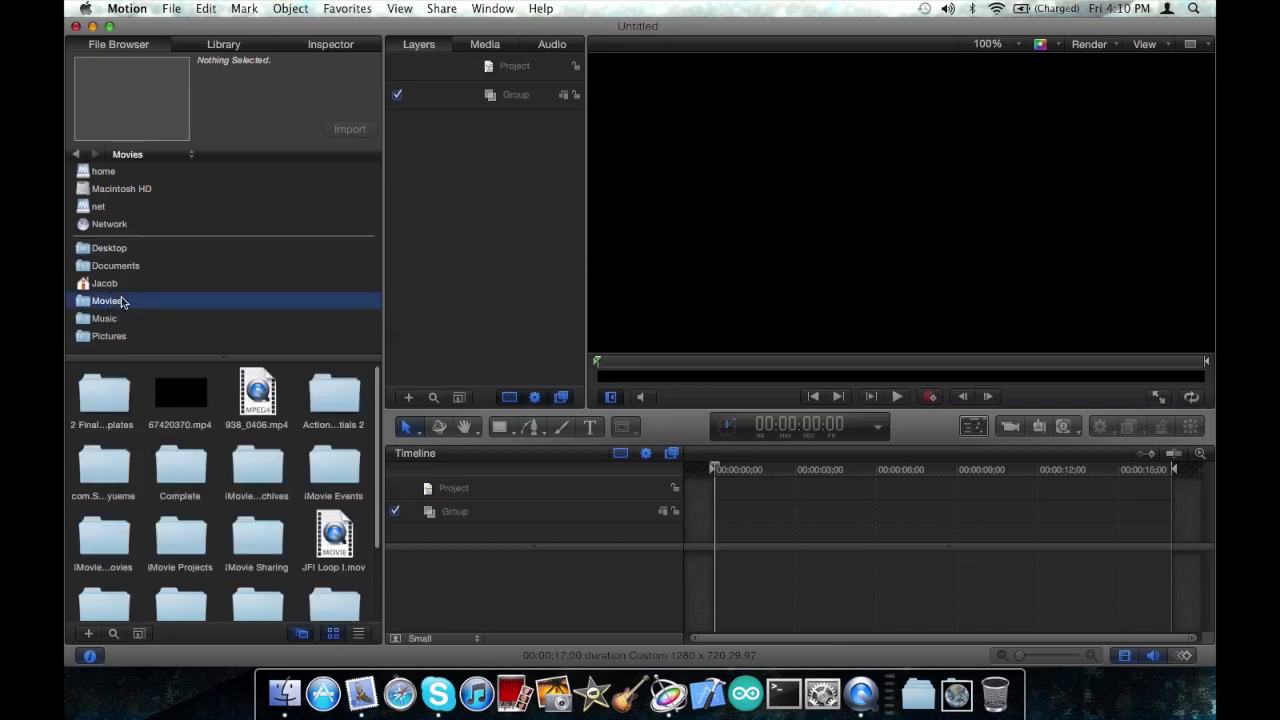
left_click(112, 404)
double_click(112, 404)
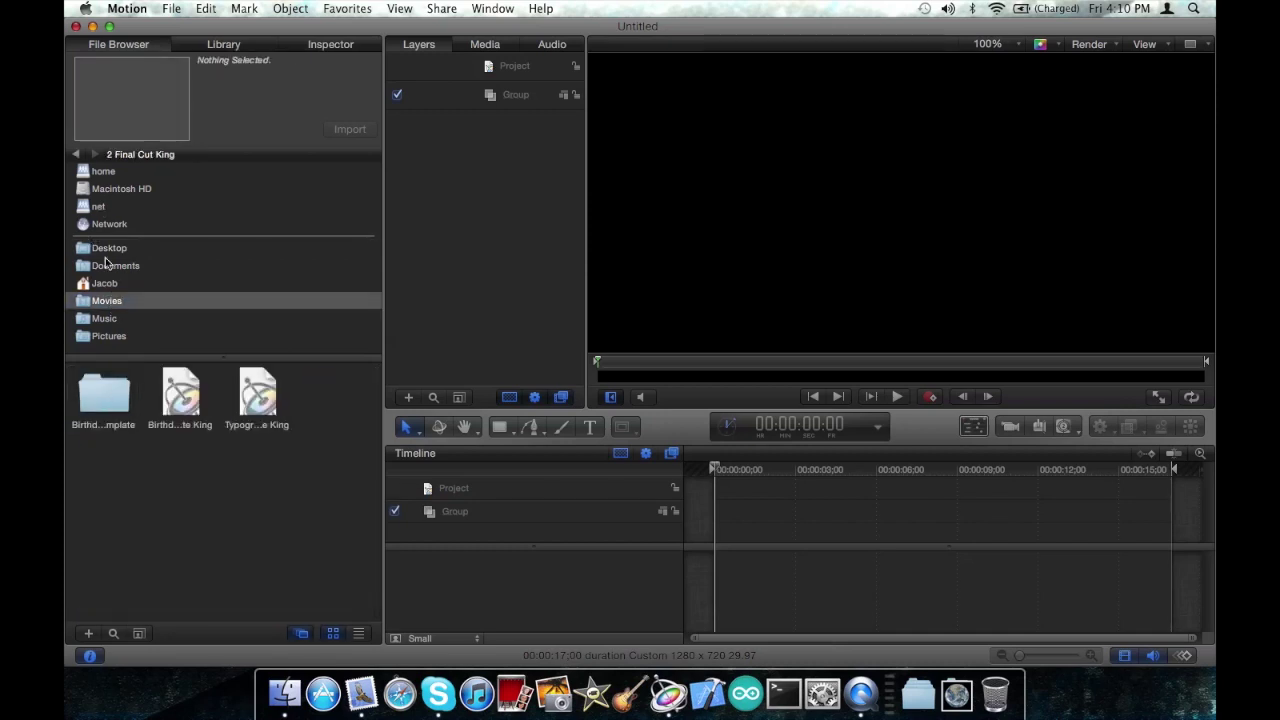
left_click(76, 155)
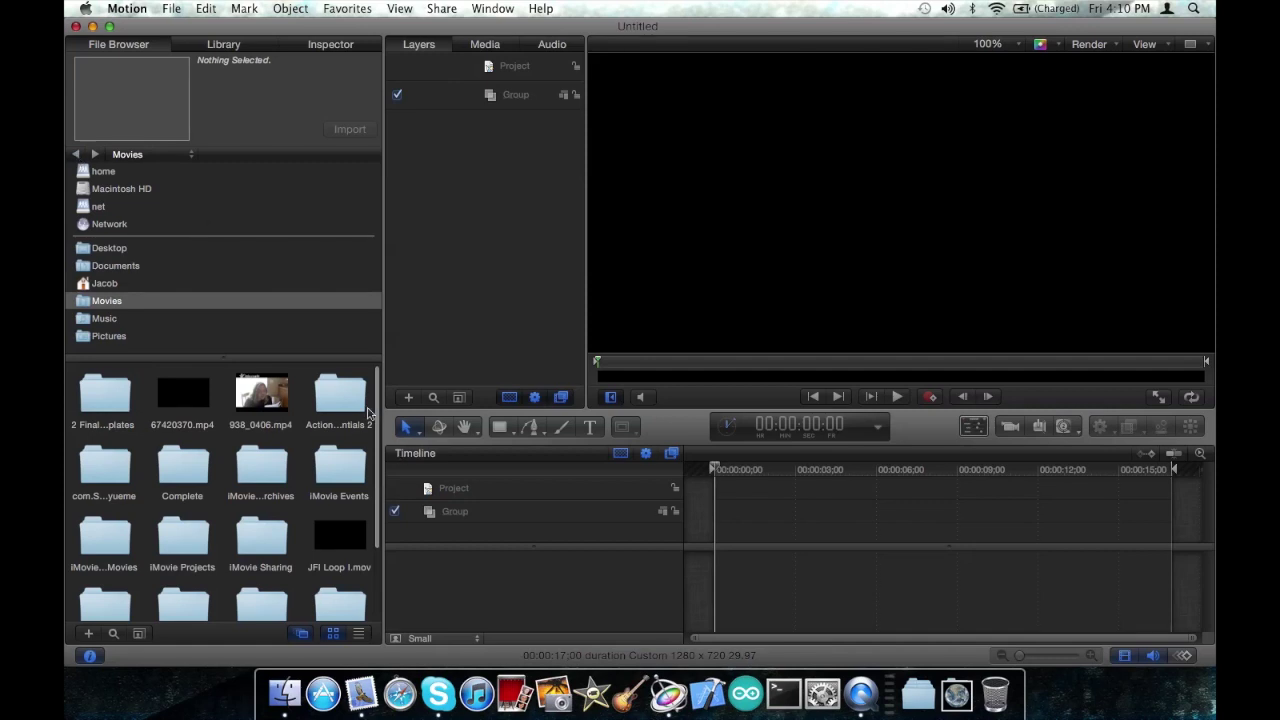
left_click(340, 390)
double_click(340, 390)
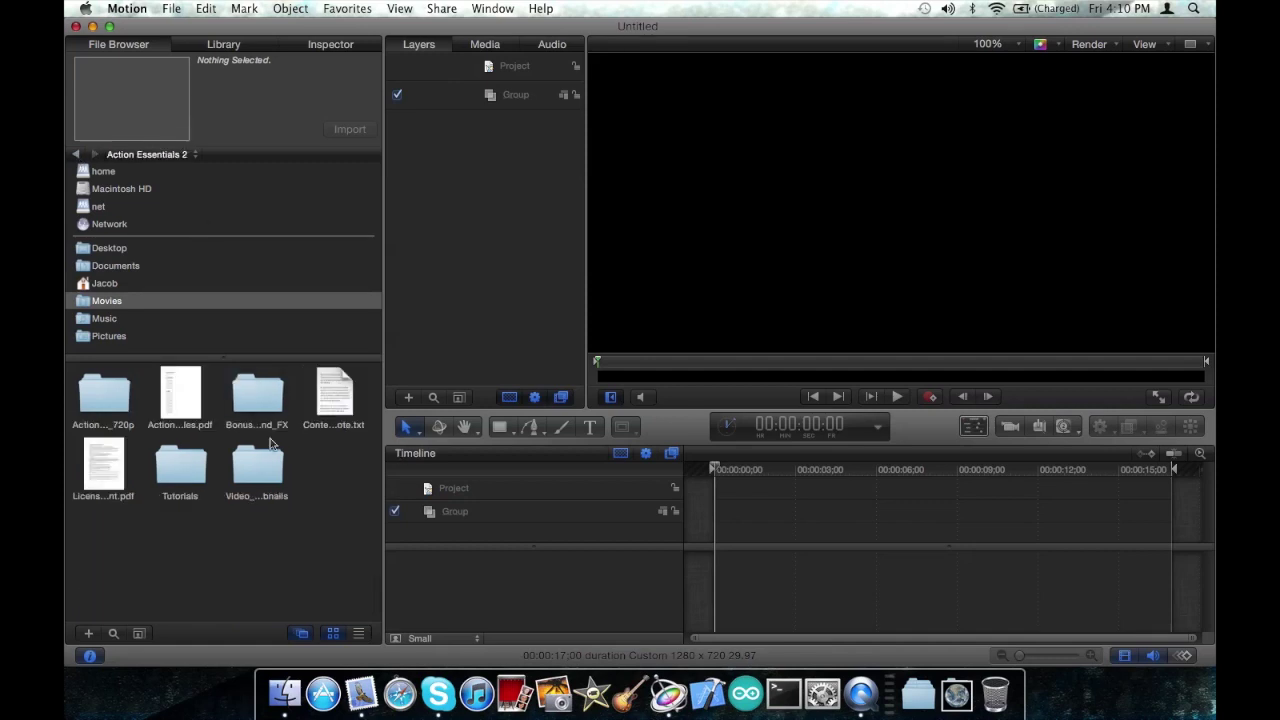
left_click(190, 470)
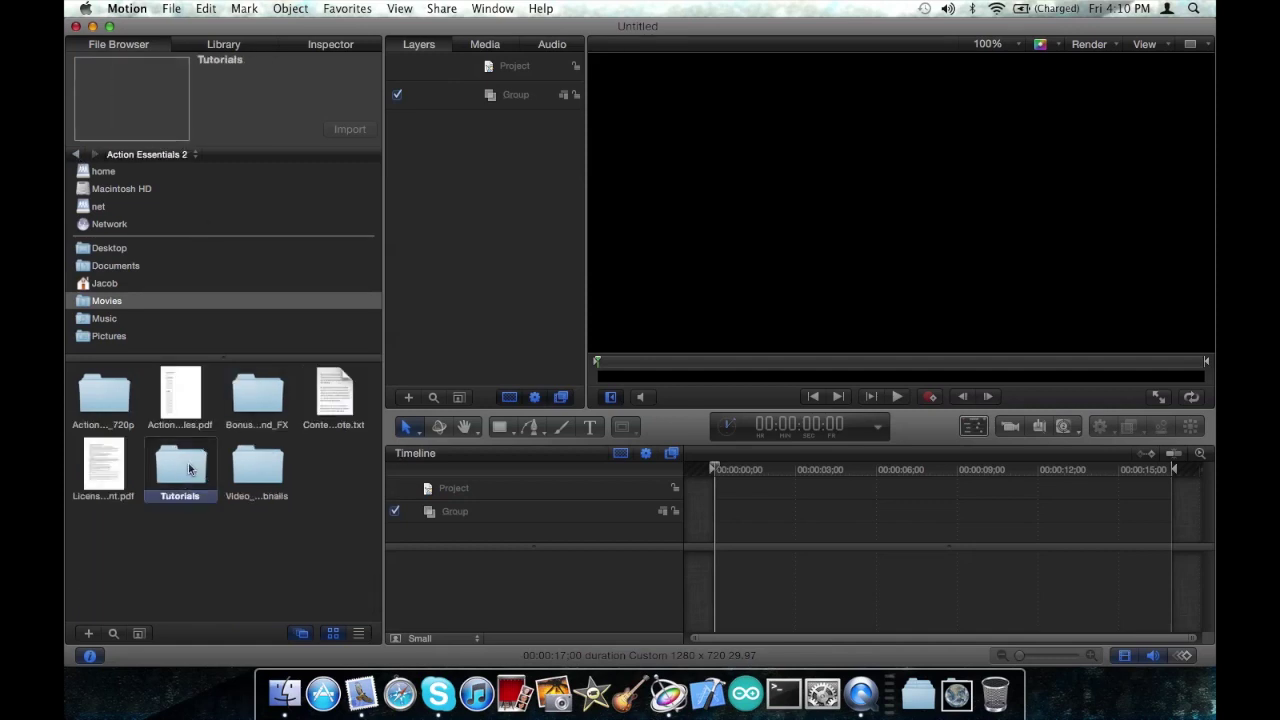
double_click(190, 470)
left_click(112, 396)
double_click(112, 396)
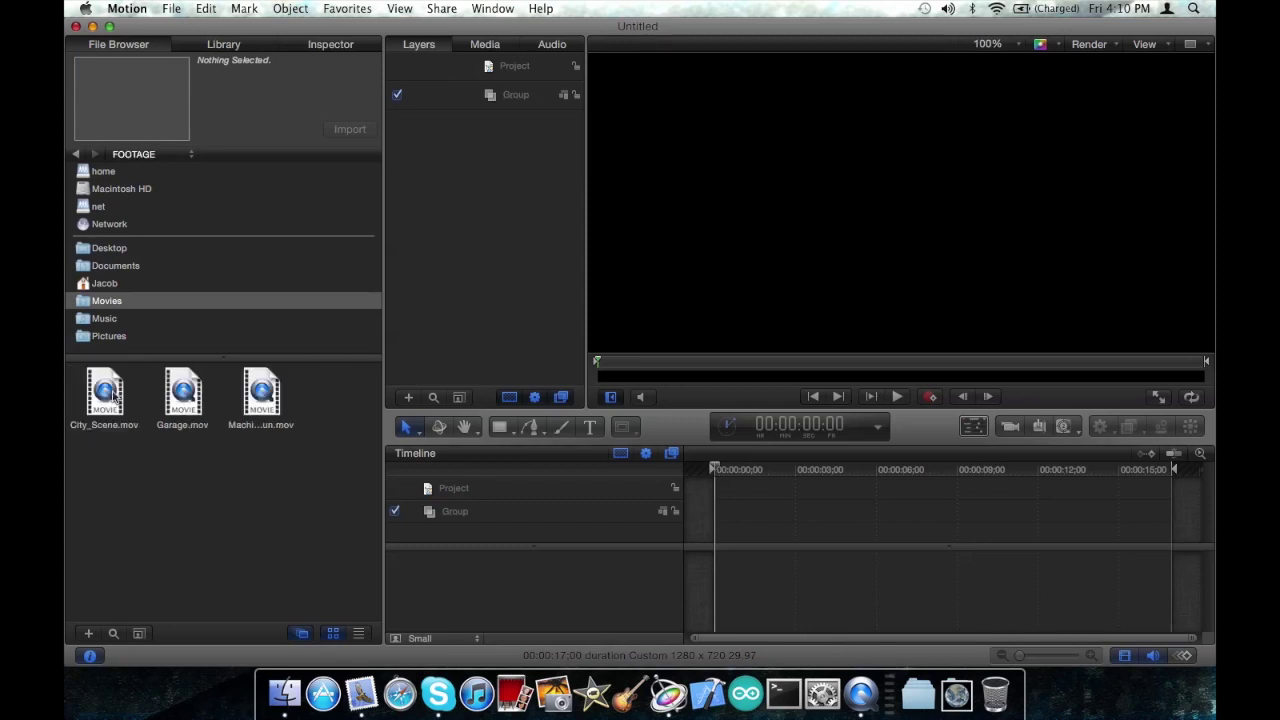
Add City_Scene.mov to the Timeline, set the canvas to Fit in Window, and go to 00:00:01:25.
left_click_drag(112, 396, 738, 488)
left_click(1147, 656)
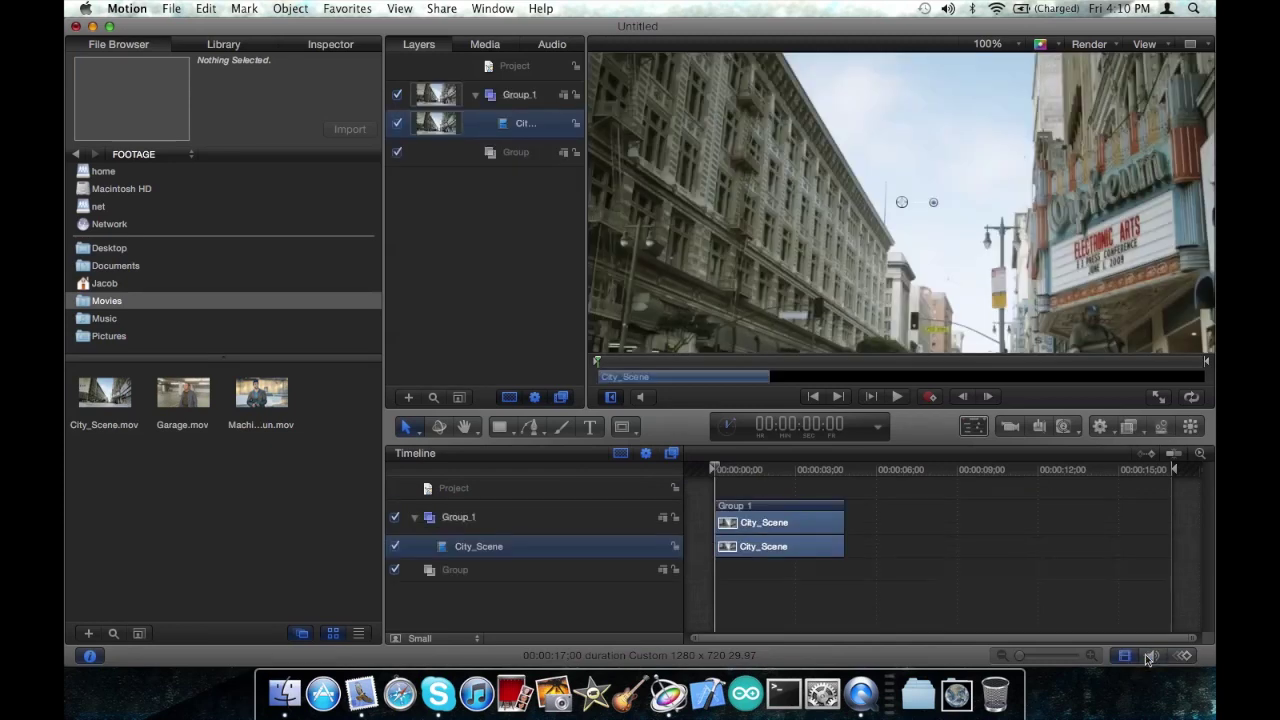
left_click(1000, 44)
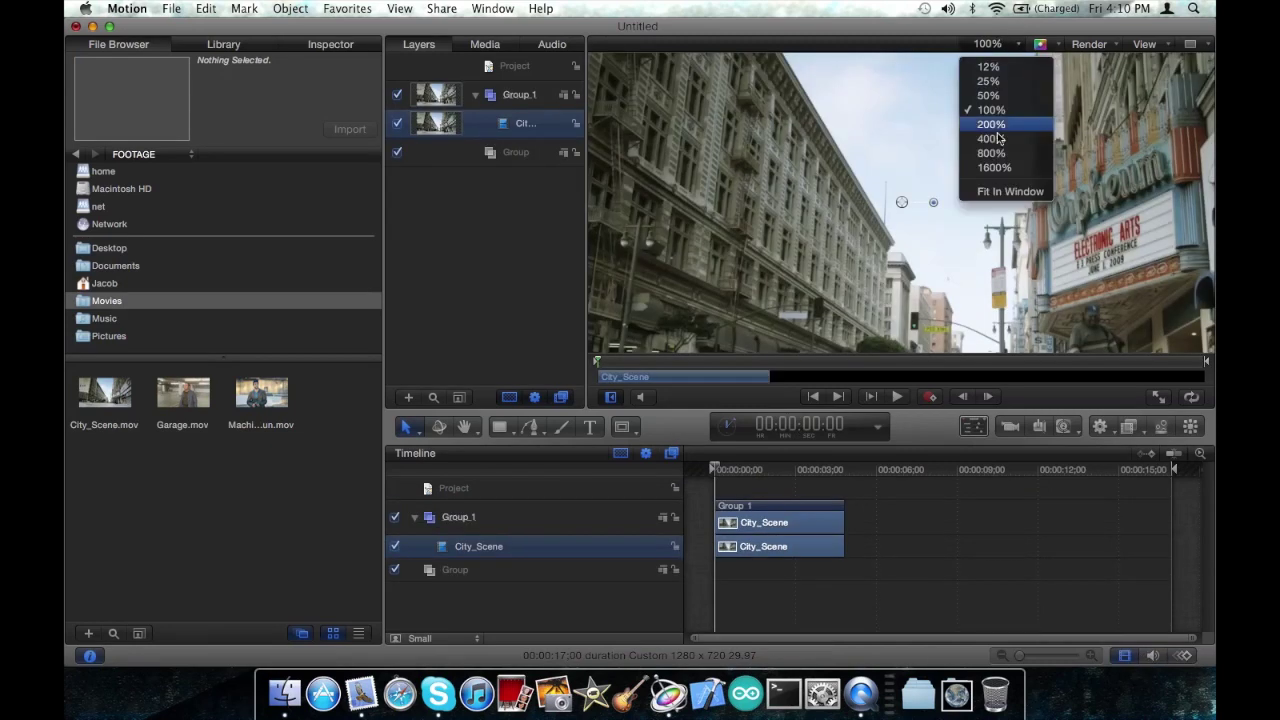
left_click(1001, 197)
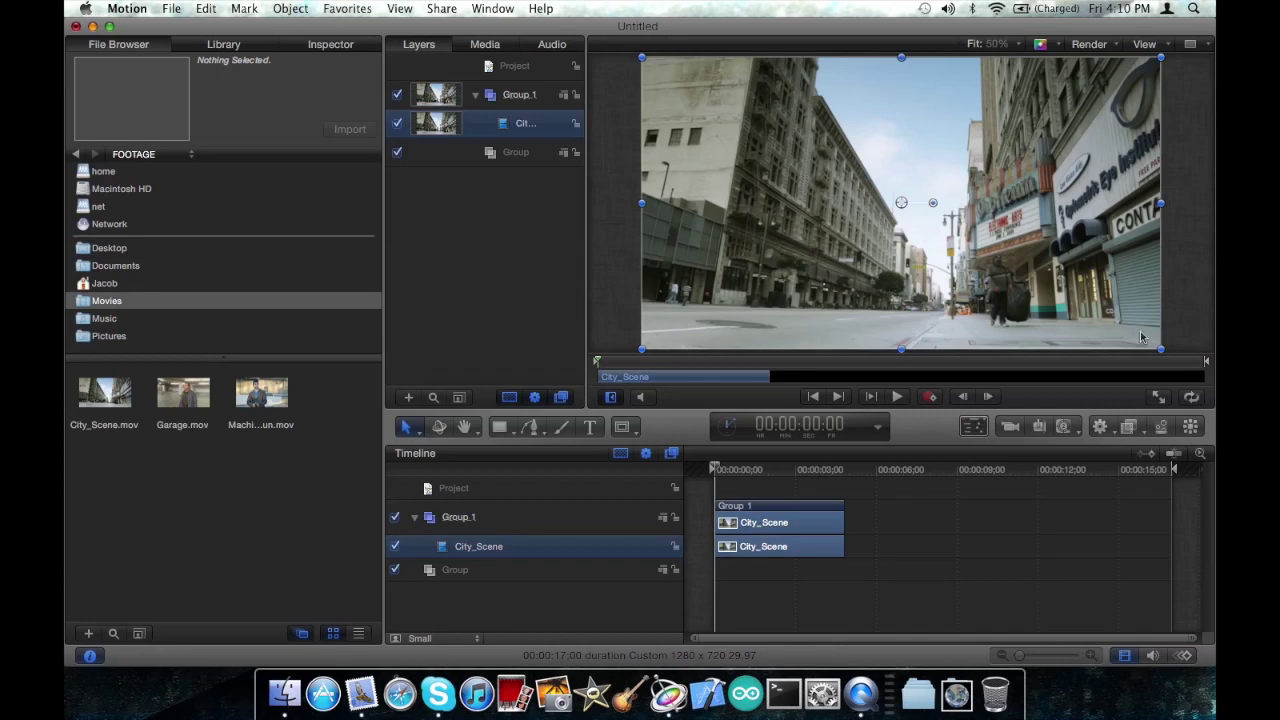
left_click(762, 450)
mouse_move(714, 468)
left_mouse_down()
mouse_move(849, 467)
mouse_move(810, 478)
mouse_move(711, 469)
left_mouse_up()
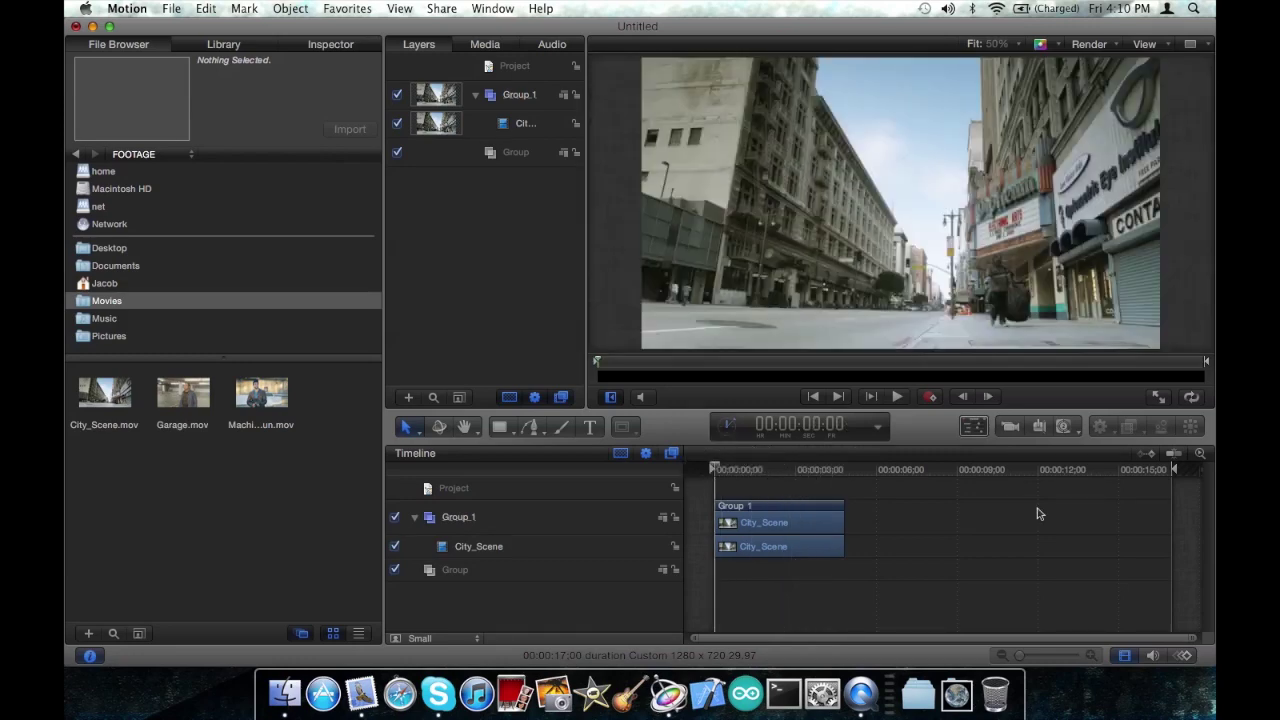
Navigate from Action Essentials 2 through the 720p folder into 08. Explosions.
left_click(155, 155)
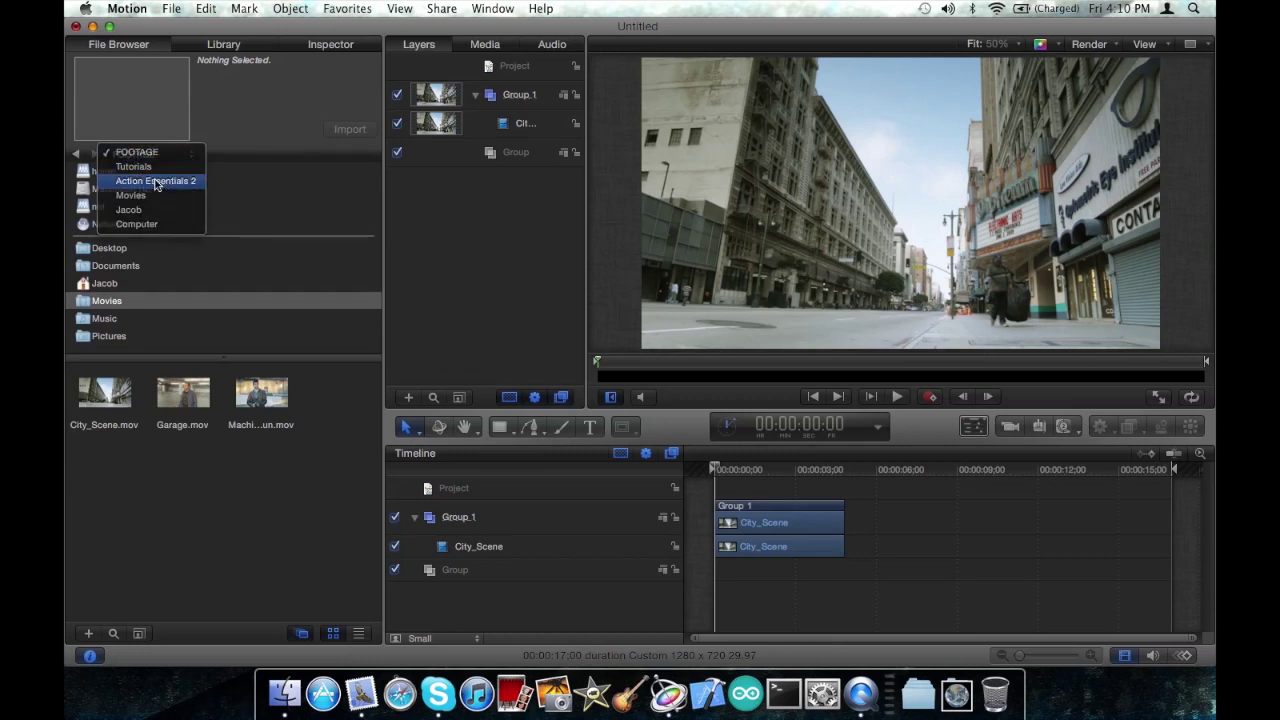
left_click(155, 180)
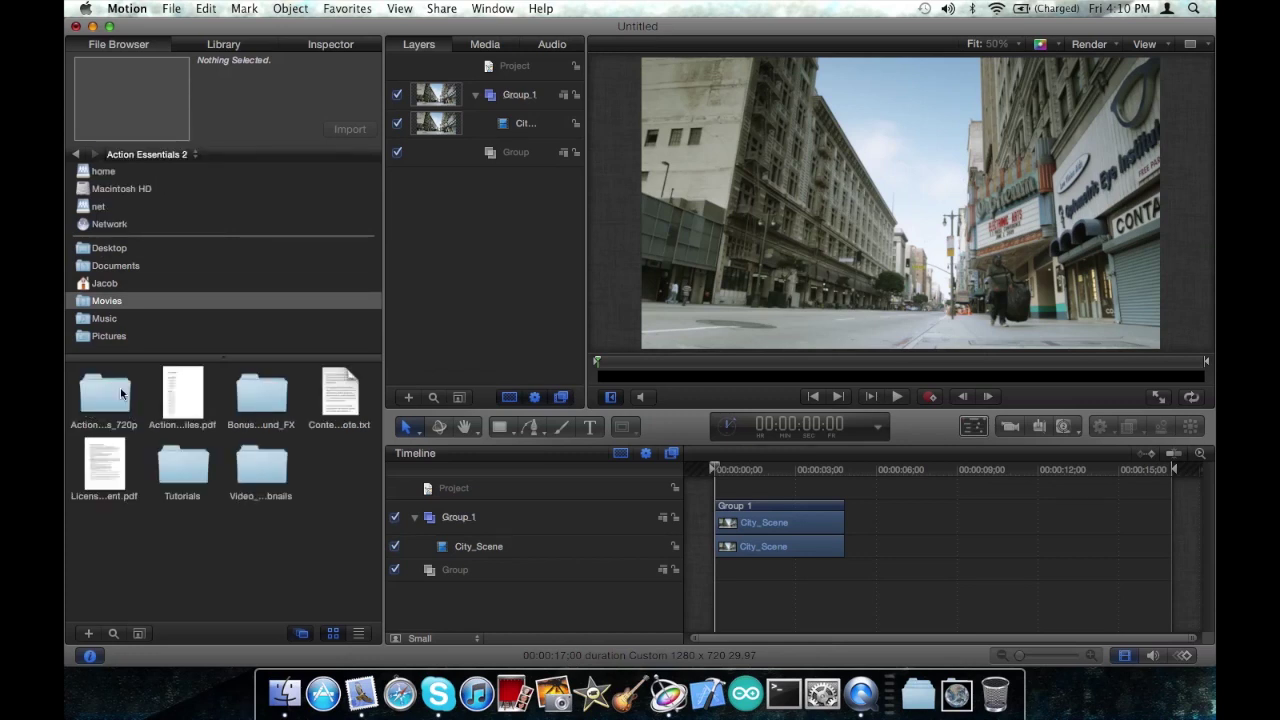
double_click(112, 388)
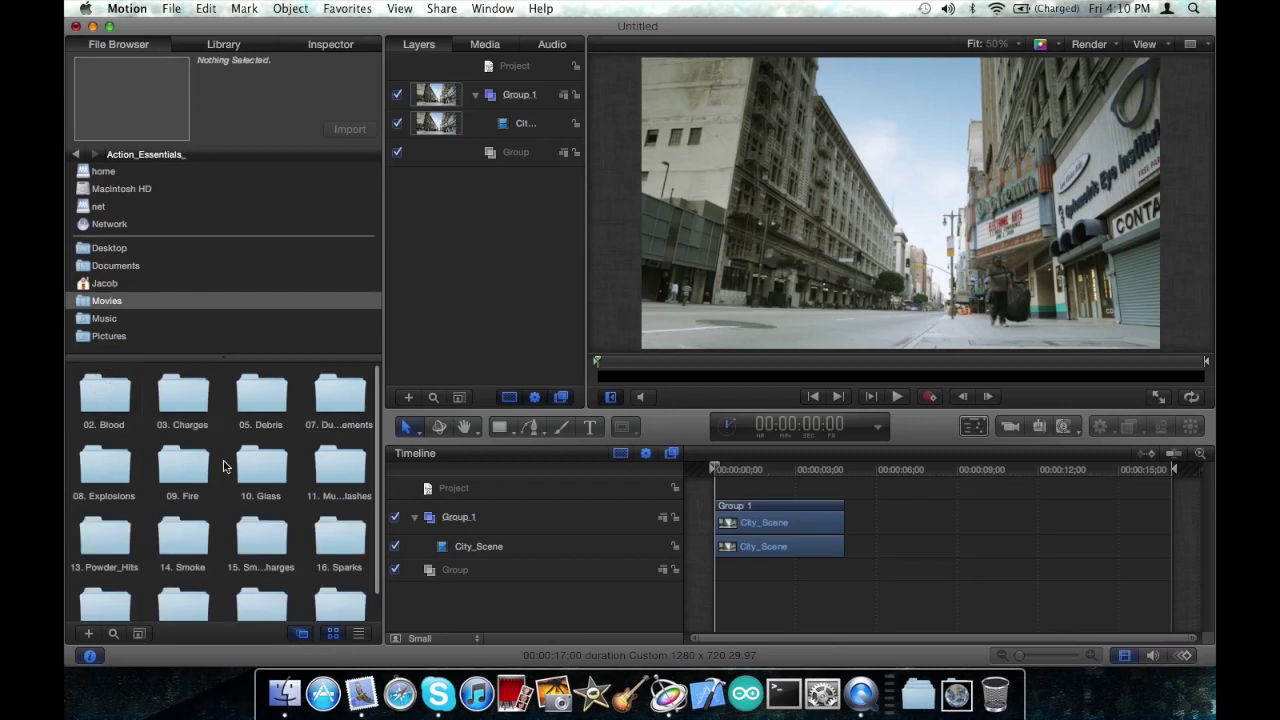
double_click(112, 468)
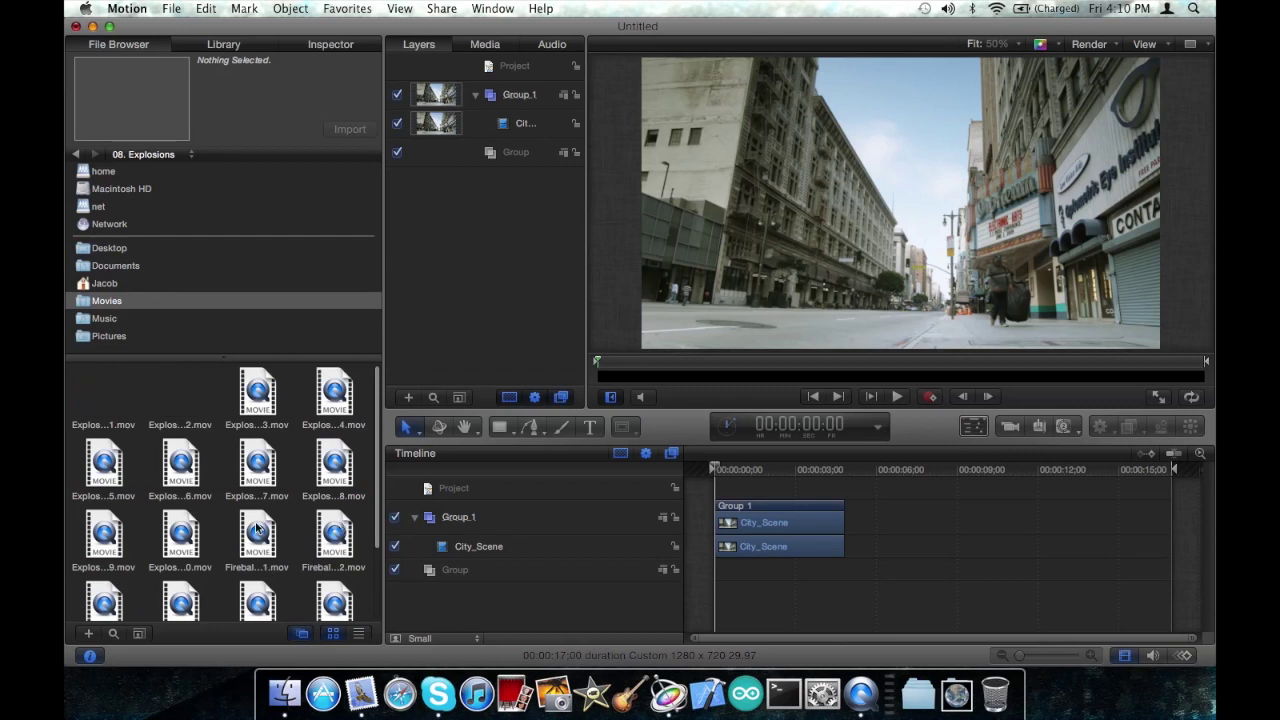
scroll(220, 536, "down", 2)
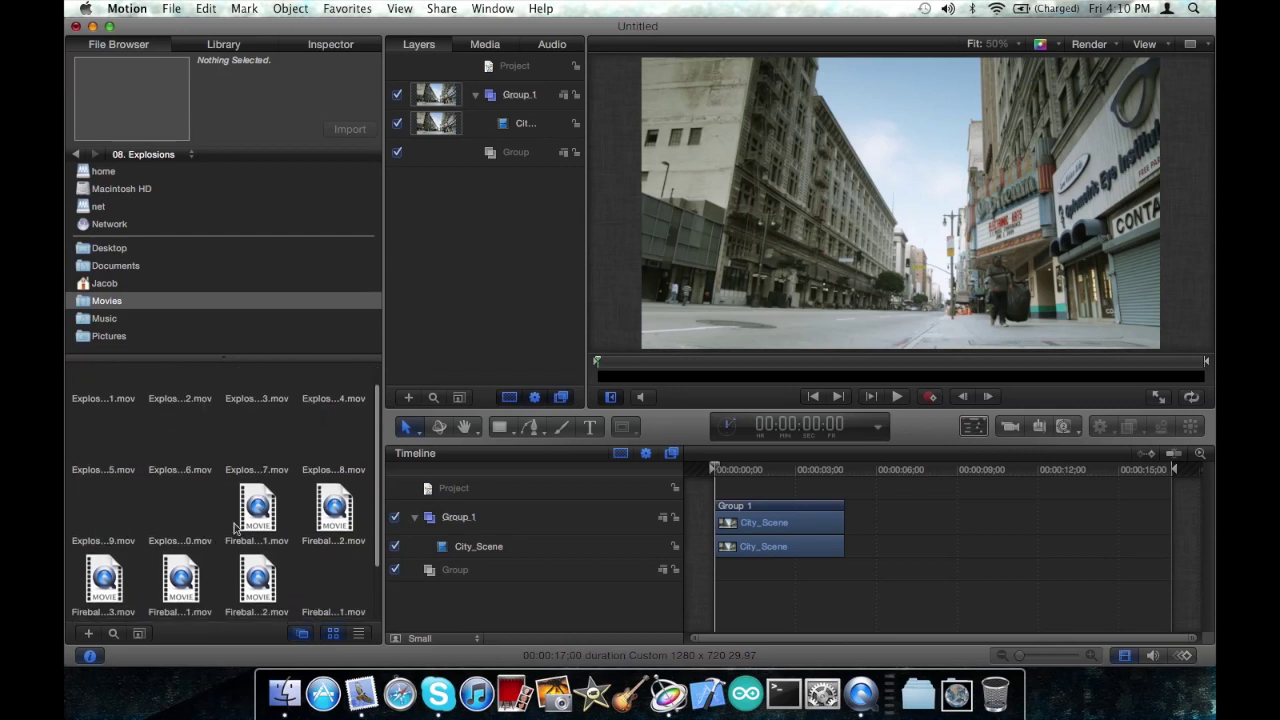
scroll(188, 466, "up", 1)
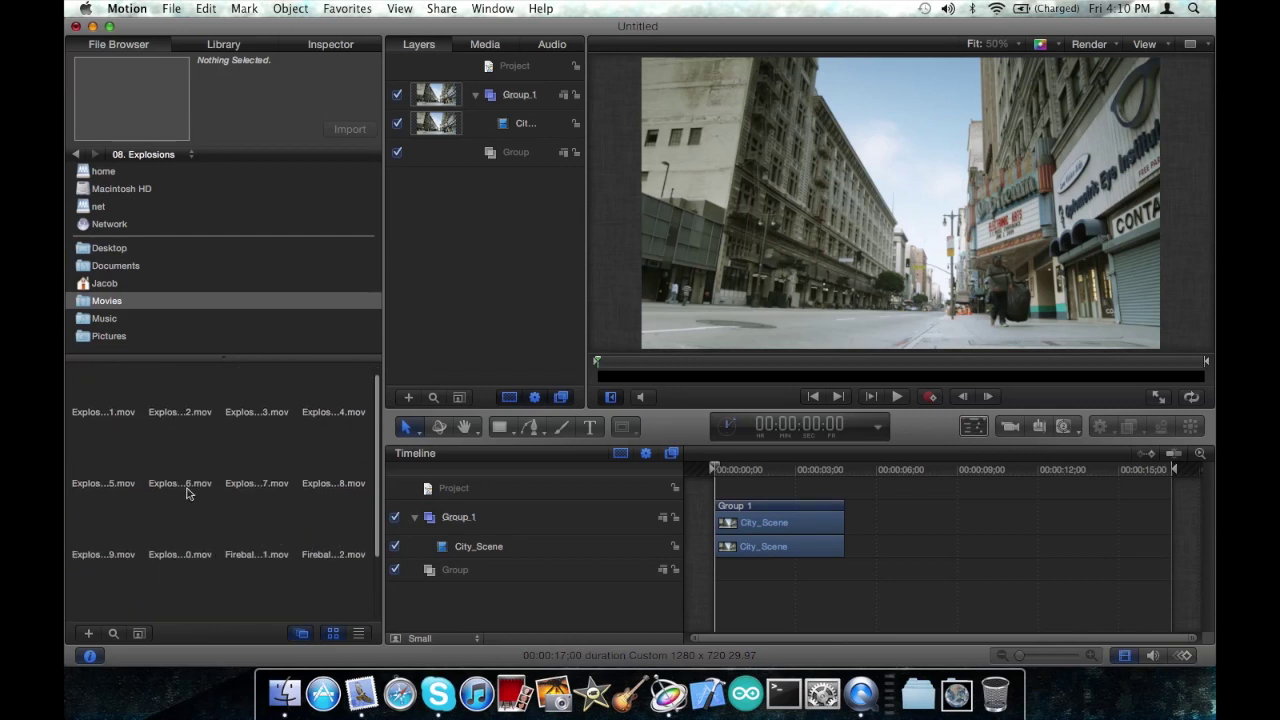
Preview the Explosion_06 clip, then select Explosion_01.mov to view its details.
left_click(191, 473)
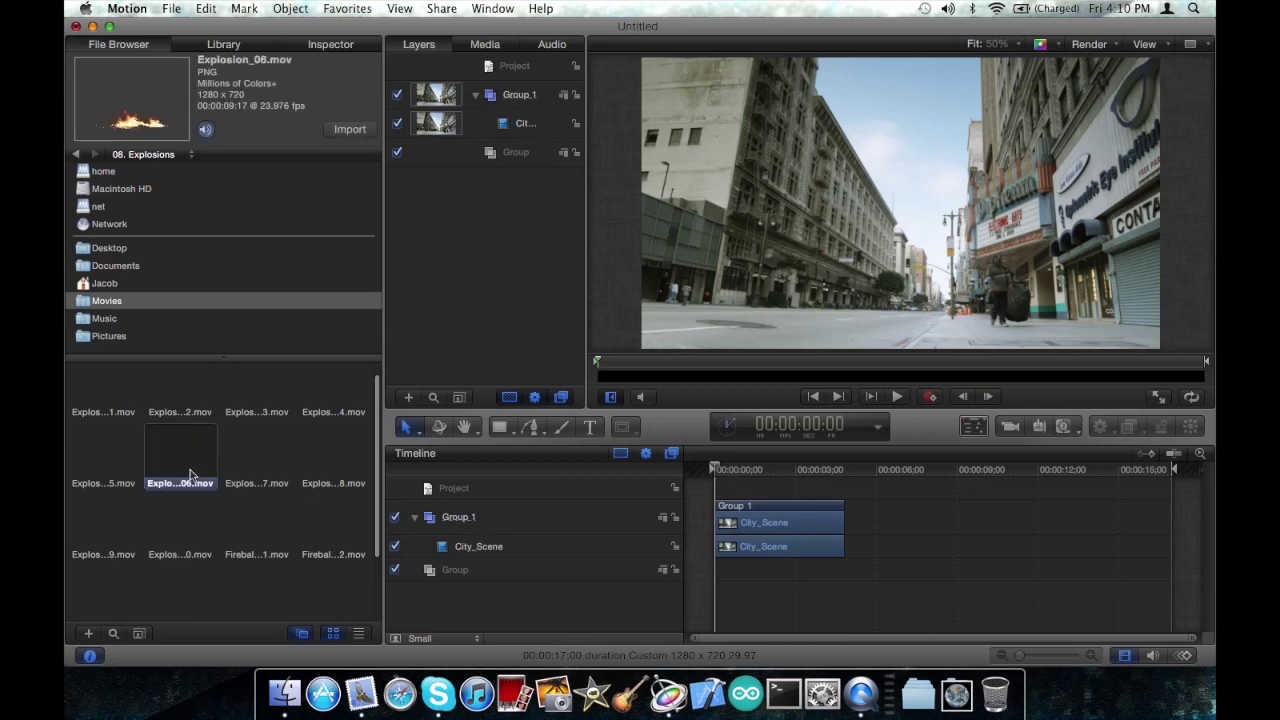
scroll(191, 476, "up", 1)
left_click(105, 405)
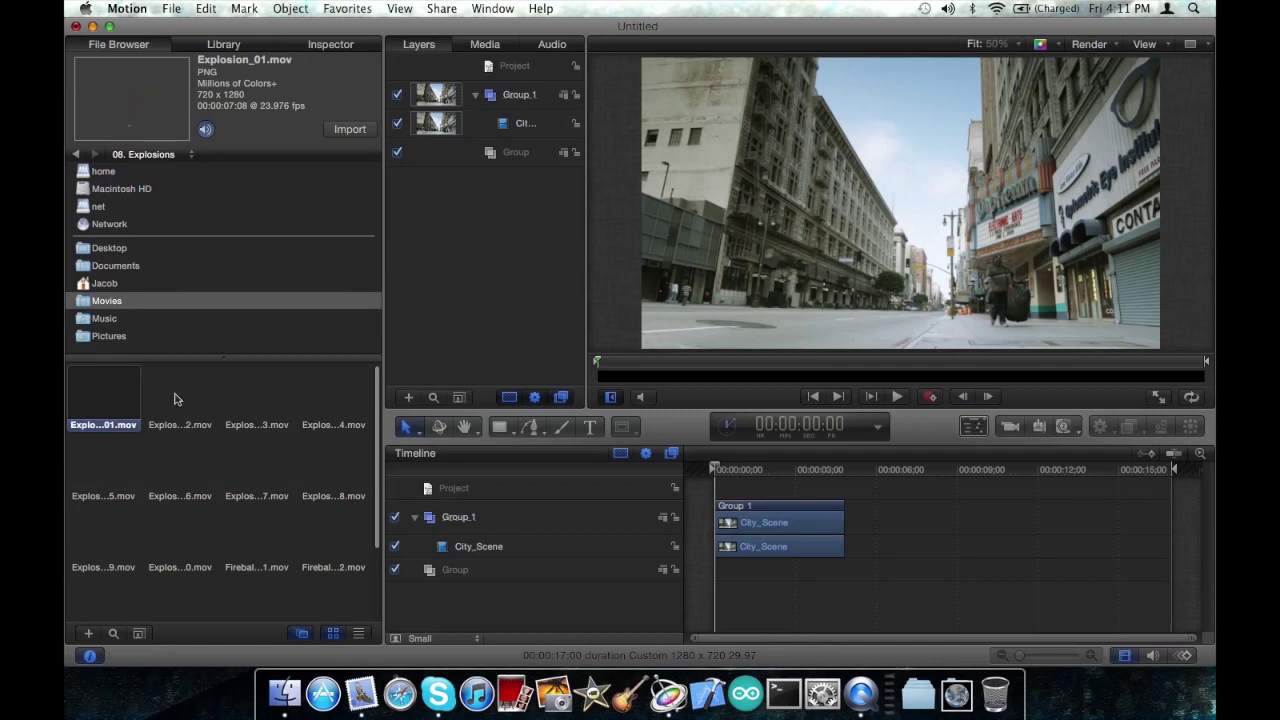
scroll(184, 467, "down", 3)
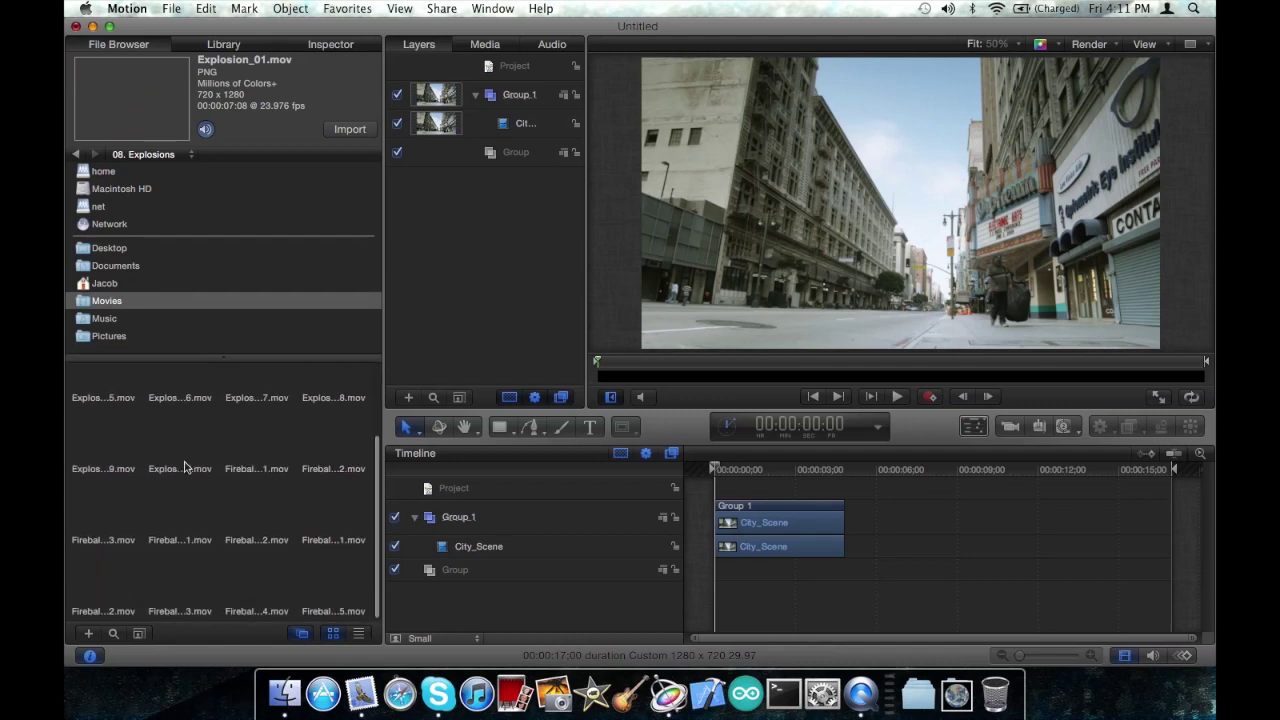
scroll(126, 494, "up", 3)
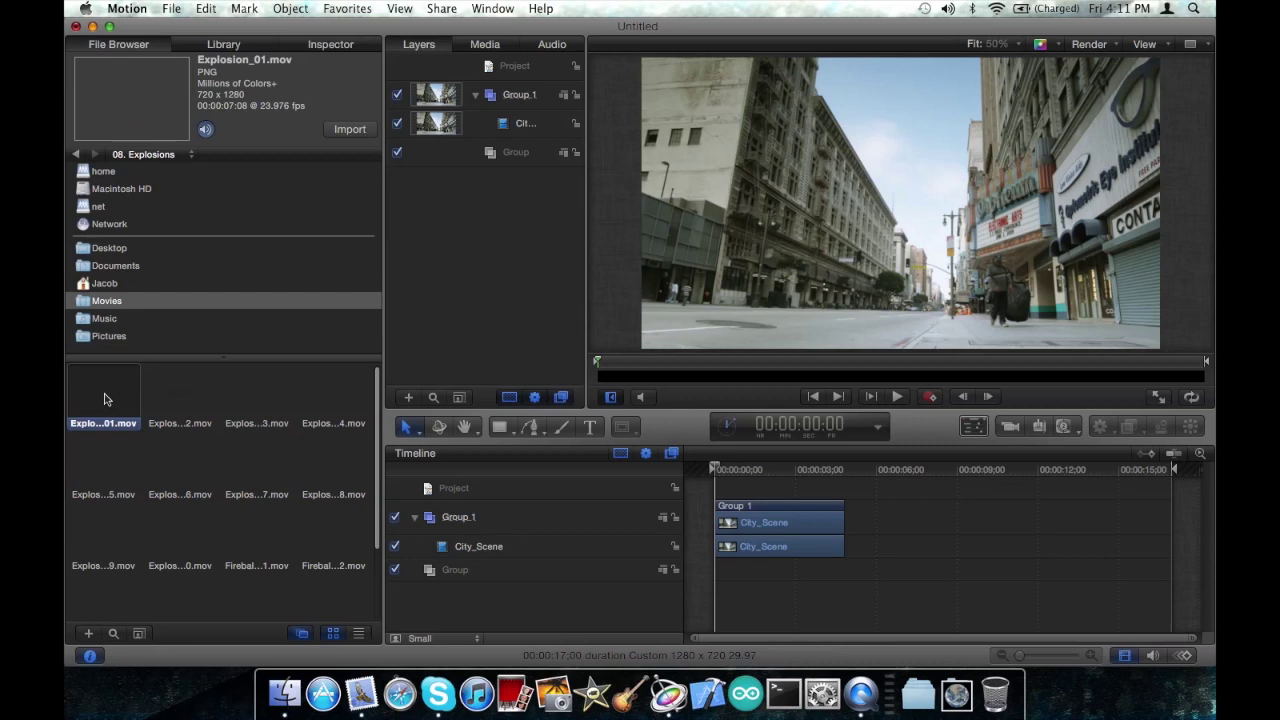
Add Explosion_01.mov as Group 2 above City_Scene and scrub and play to preview the fireball.
left_click_drag(101, 393, 724, 491)
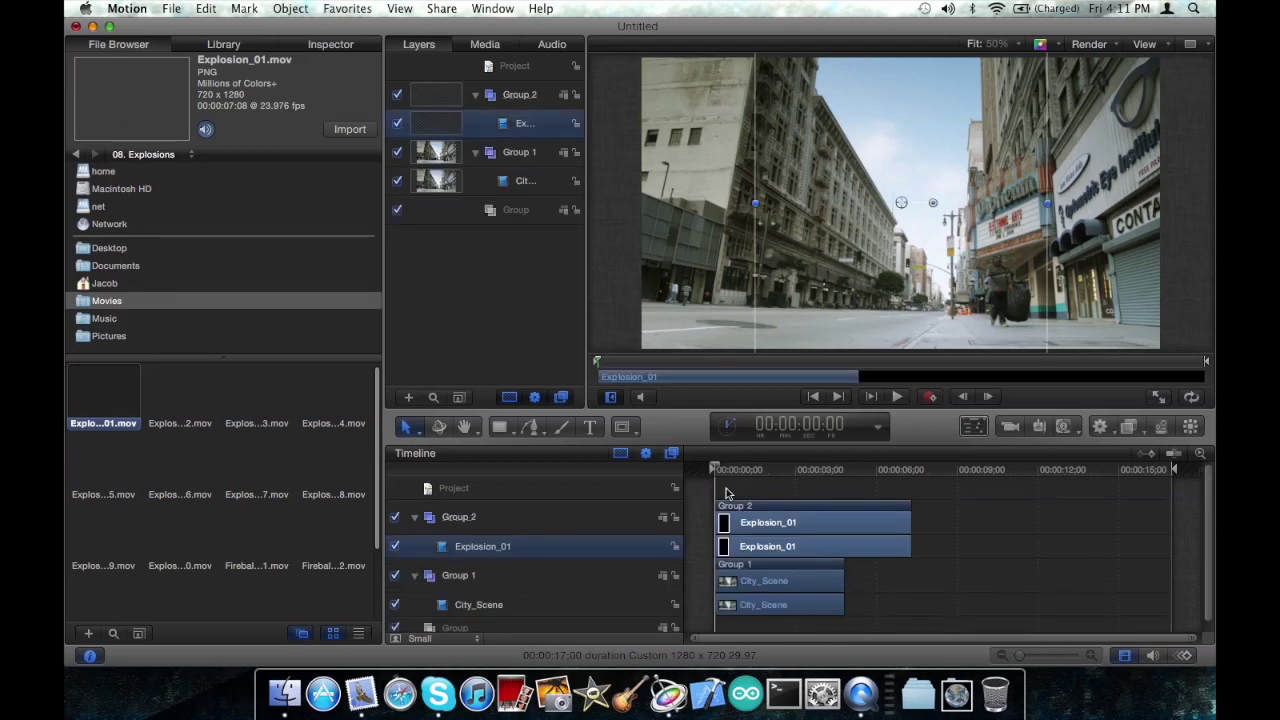
left_click(742, 469)
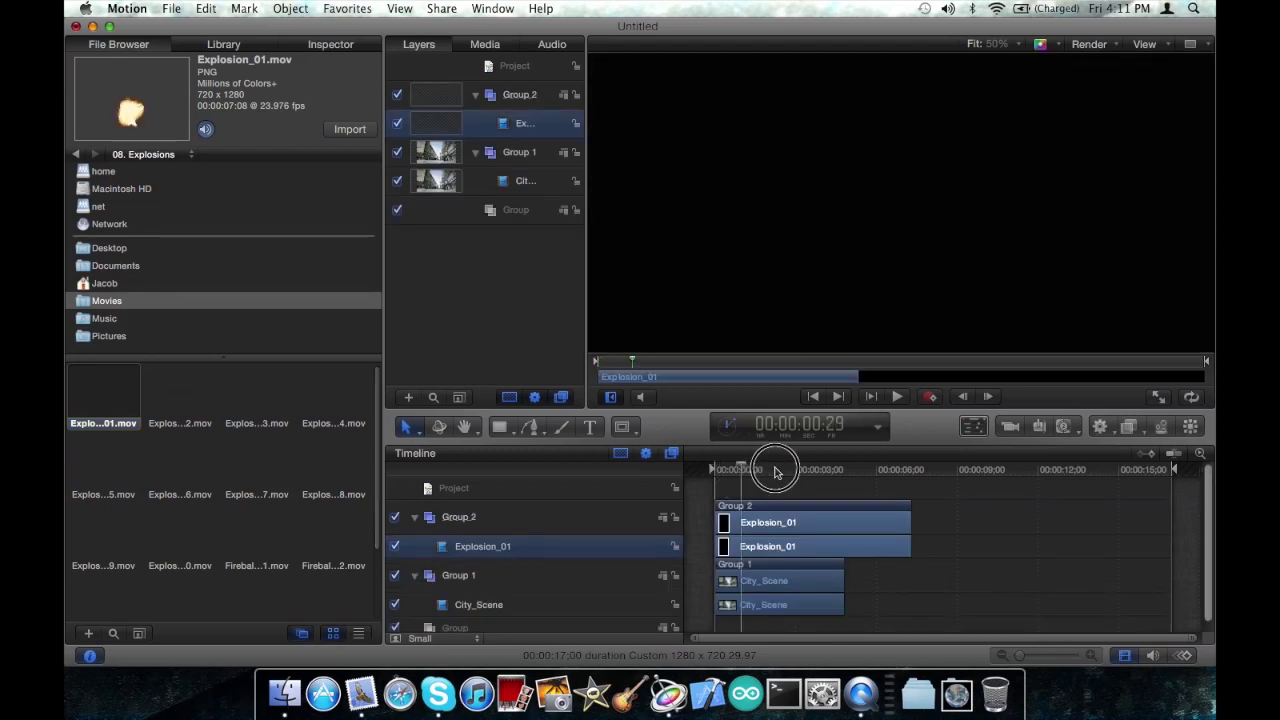
left_click(776, 472)
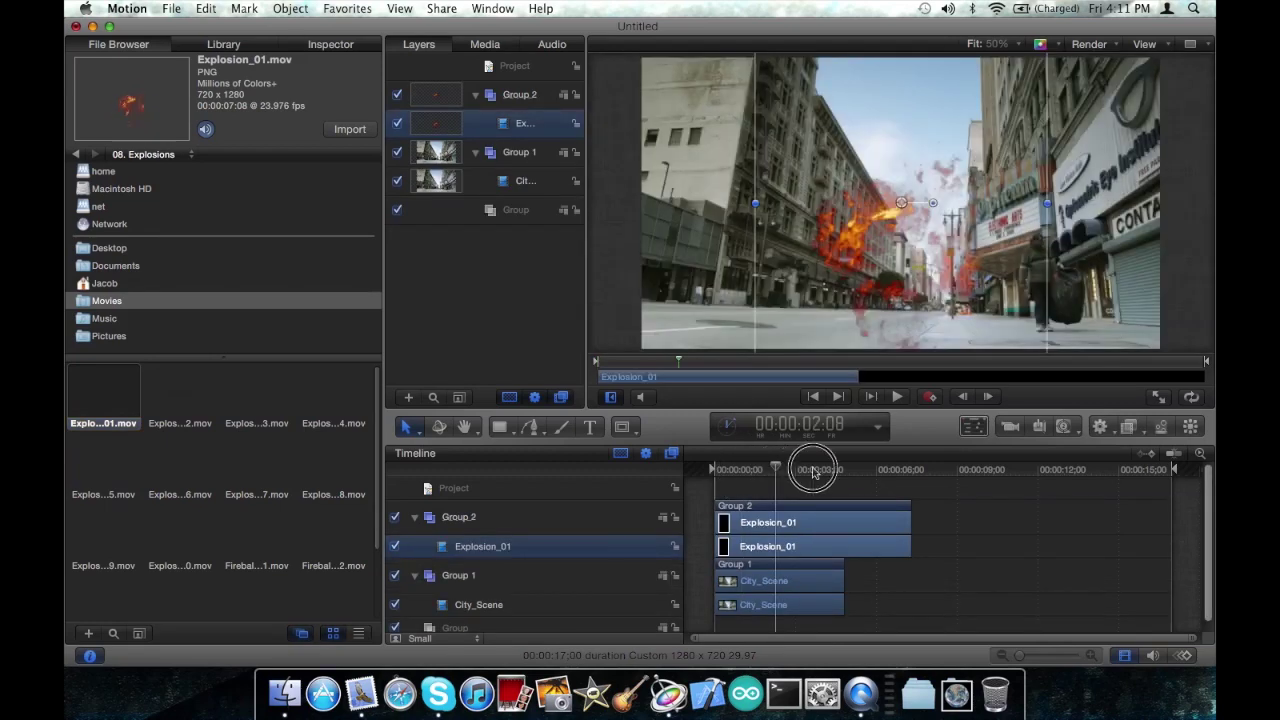
left_click_drag(813, 472, 715, 483)
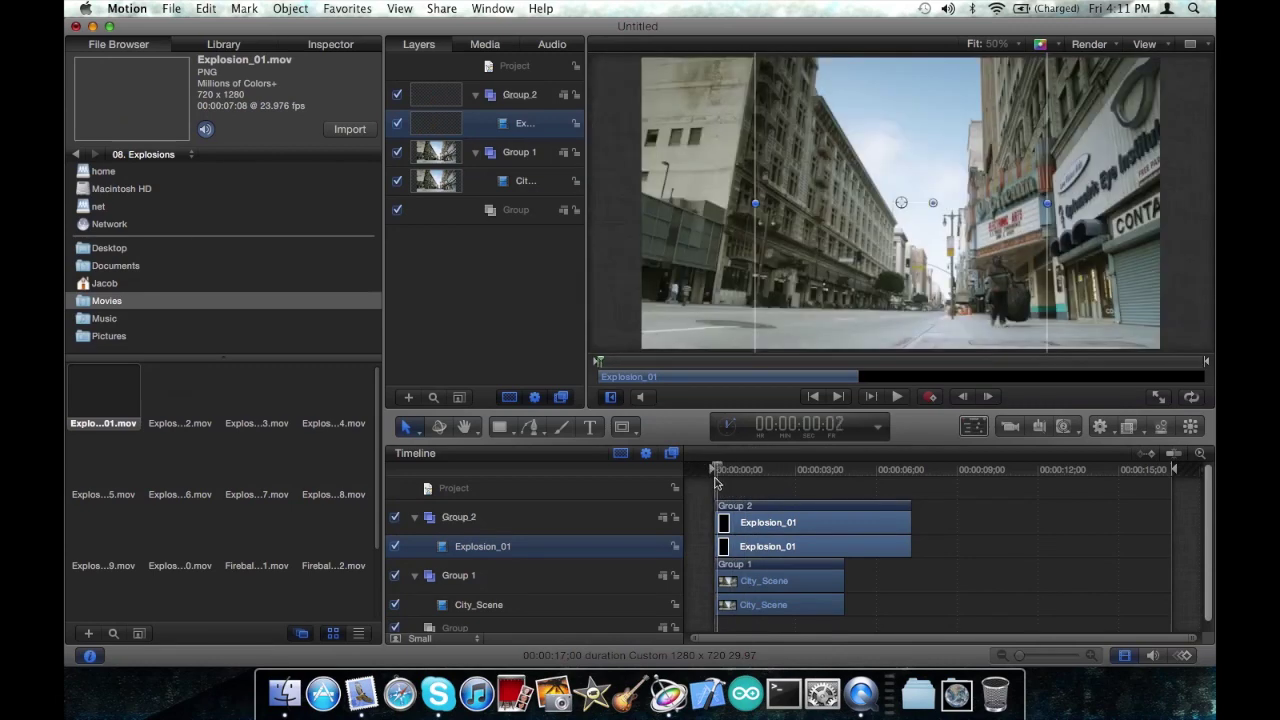
key("space")
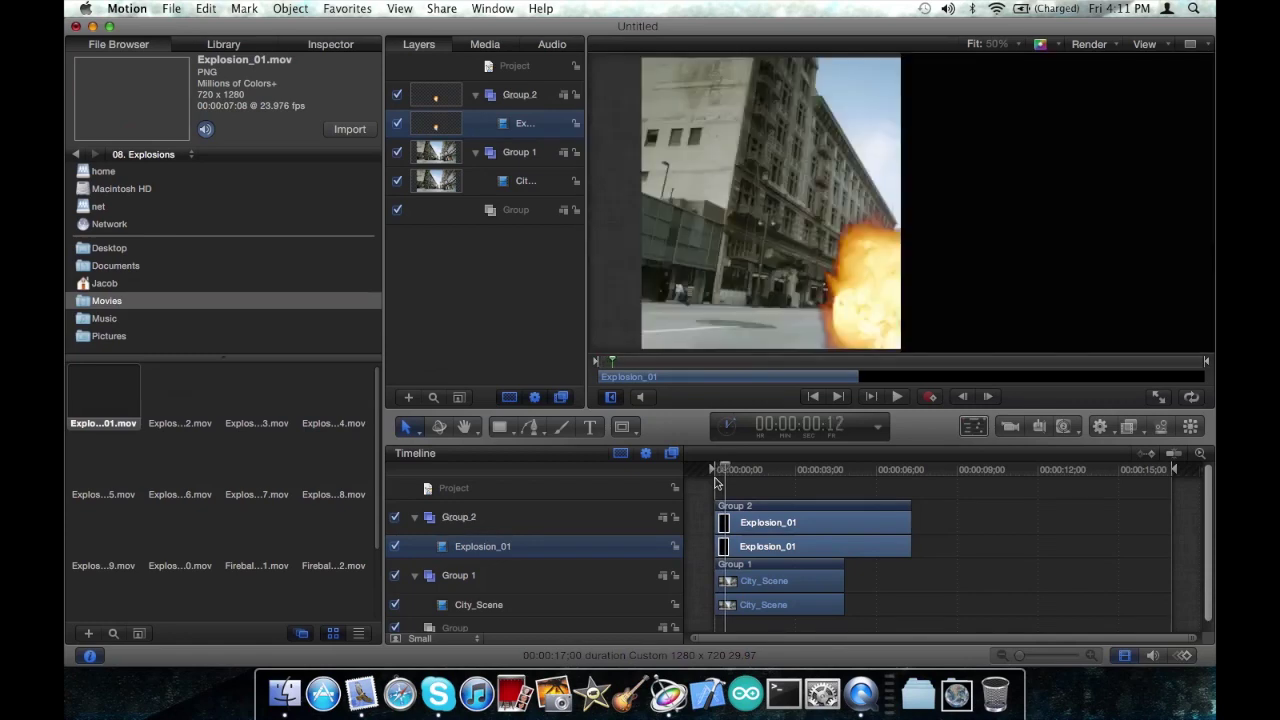
key("space")
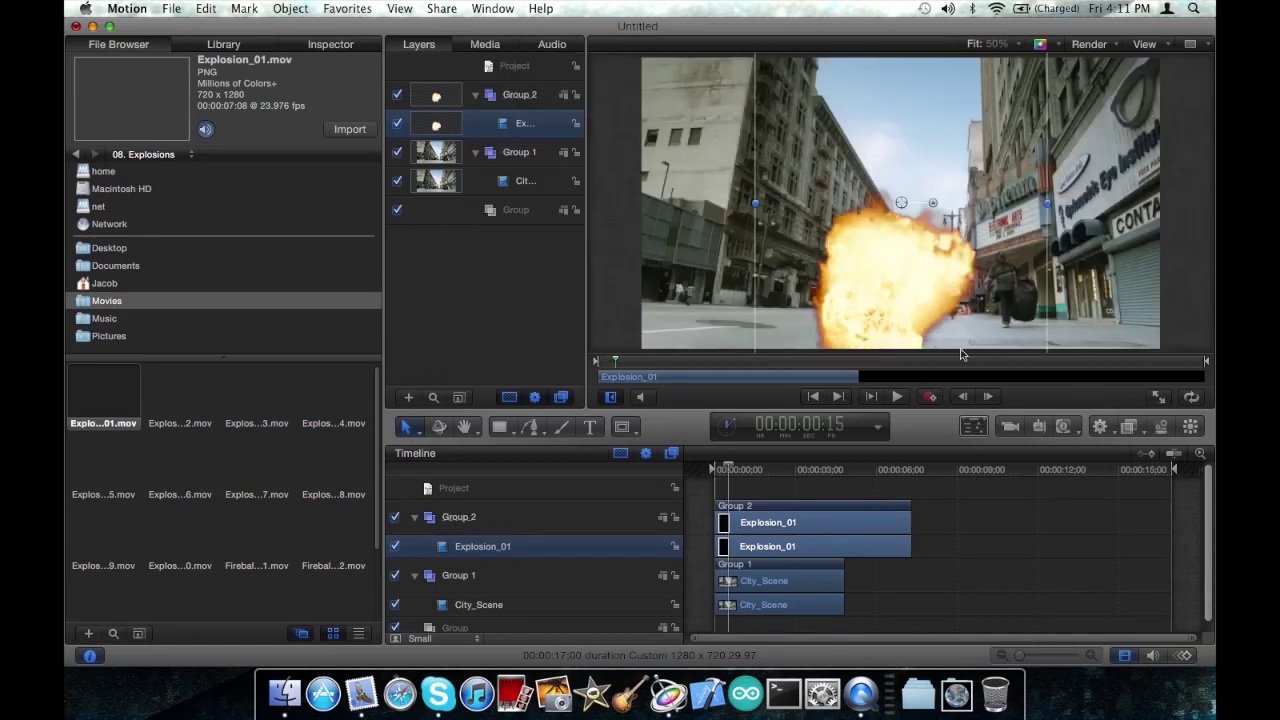
Tilt the explosion, shrink it to about a third, and place it down-left on the street.
scroll(876, 229, "down", 3)
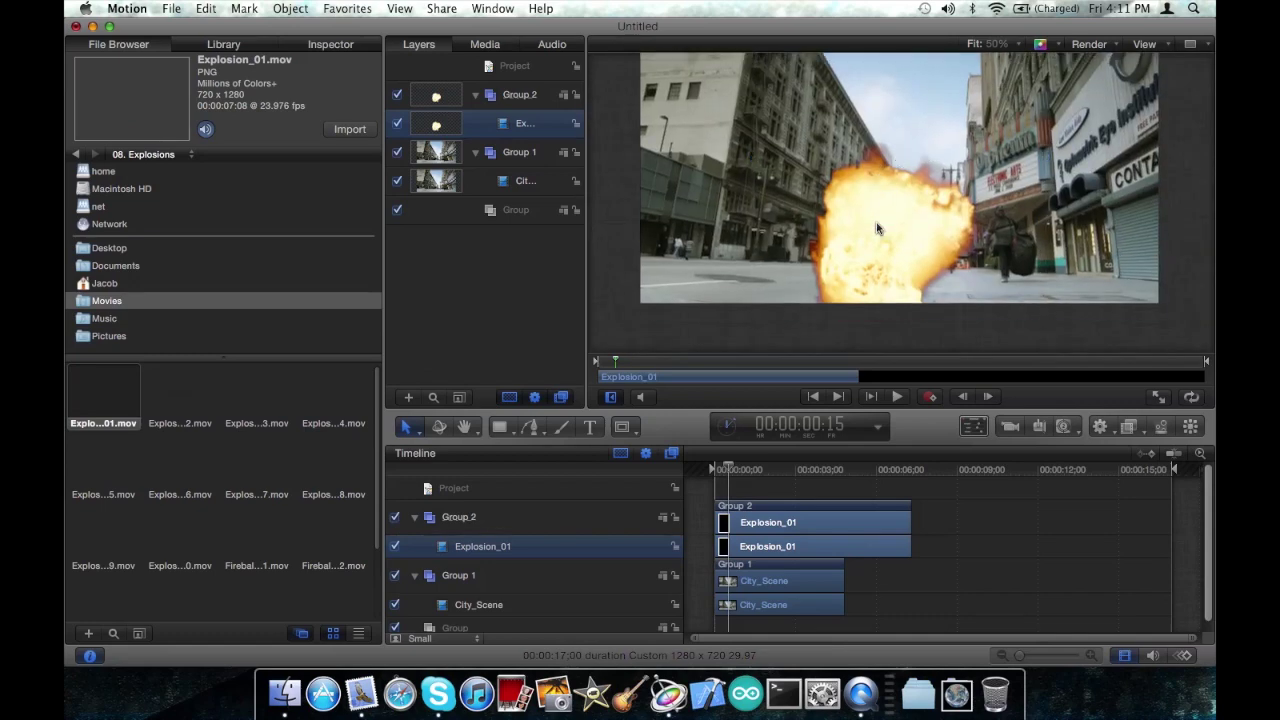
left_click_drag(934, 155, 914, 180)
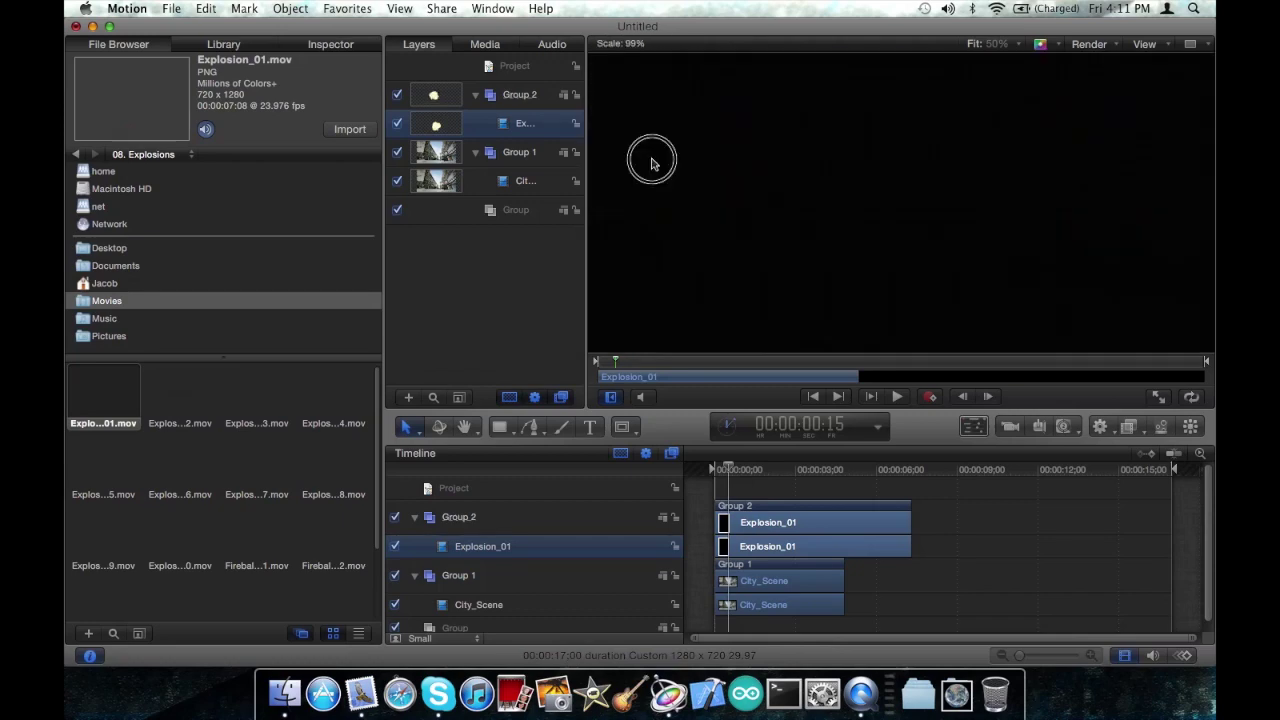
left_click_drag(651, 163, 904, 123)
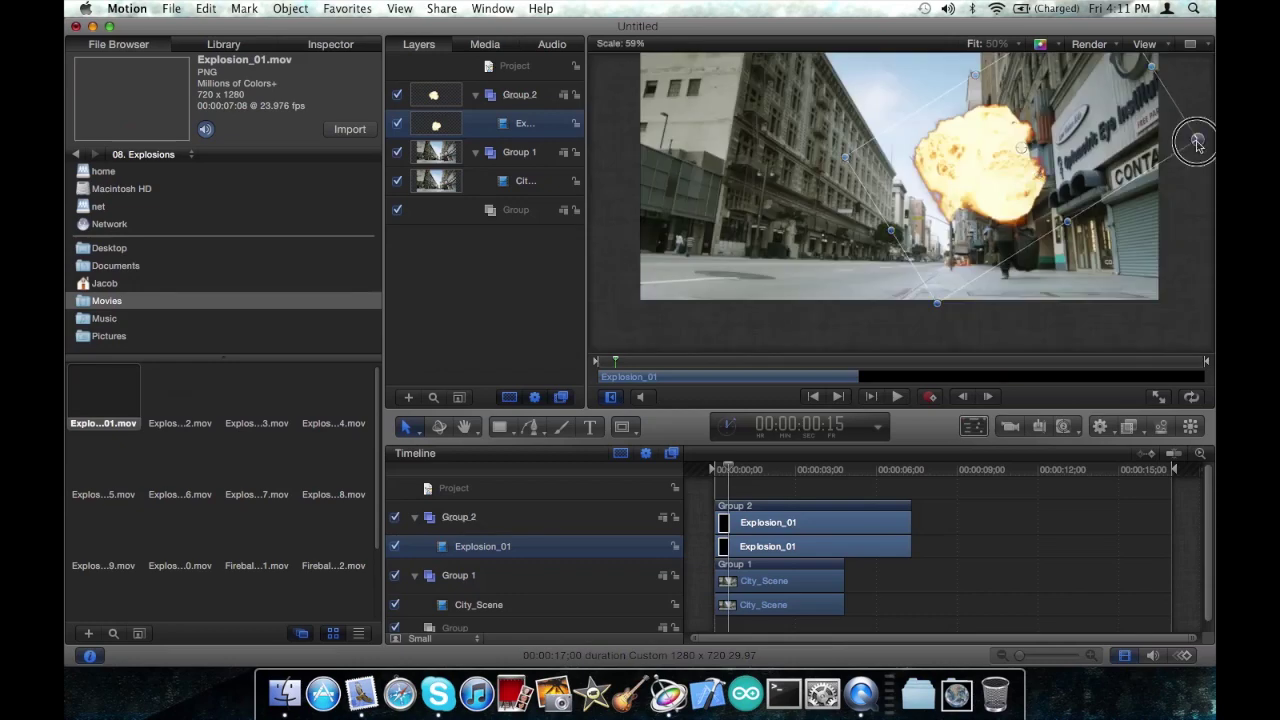
left_click_drag(1197, 143, 1028, 163)
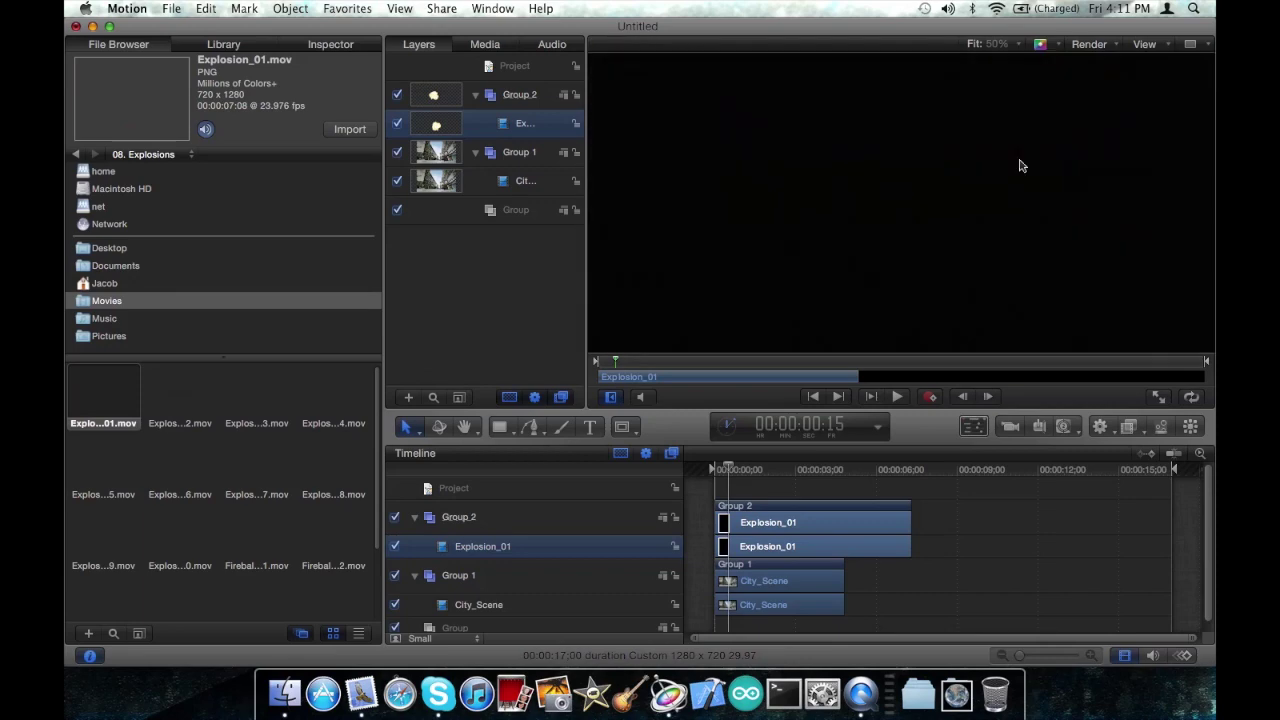
left_click_drag(950, 152, 819, 233)
left_click_drag(819, 233, 853, 206)
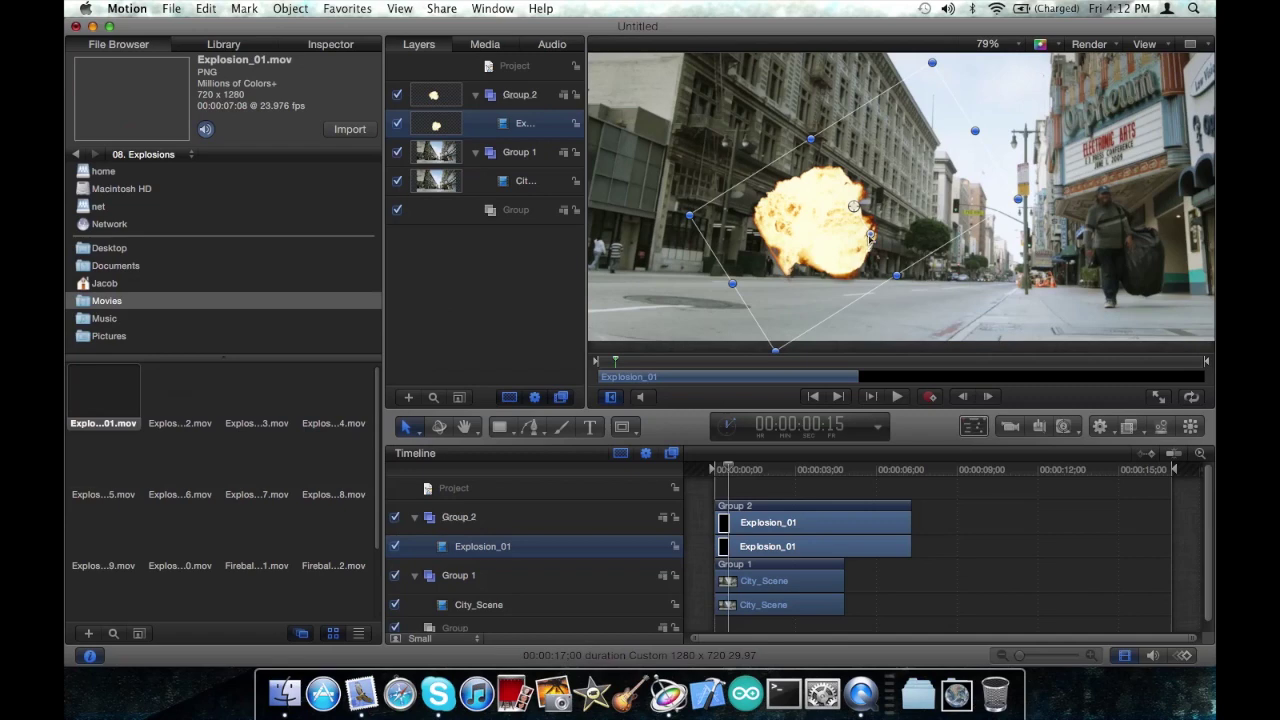
Rotate the explosion to about -78° and scale it down to about 21% near the buildings.
left_click_drag(872, 236, 863, 246)
left_click_drag(1012, 250, 869, 223)
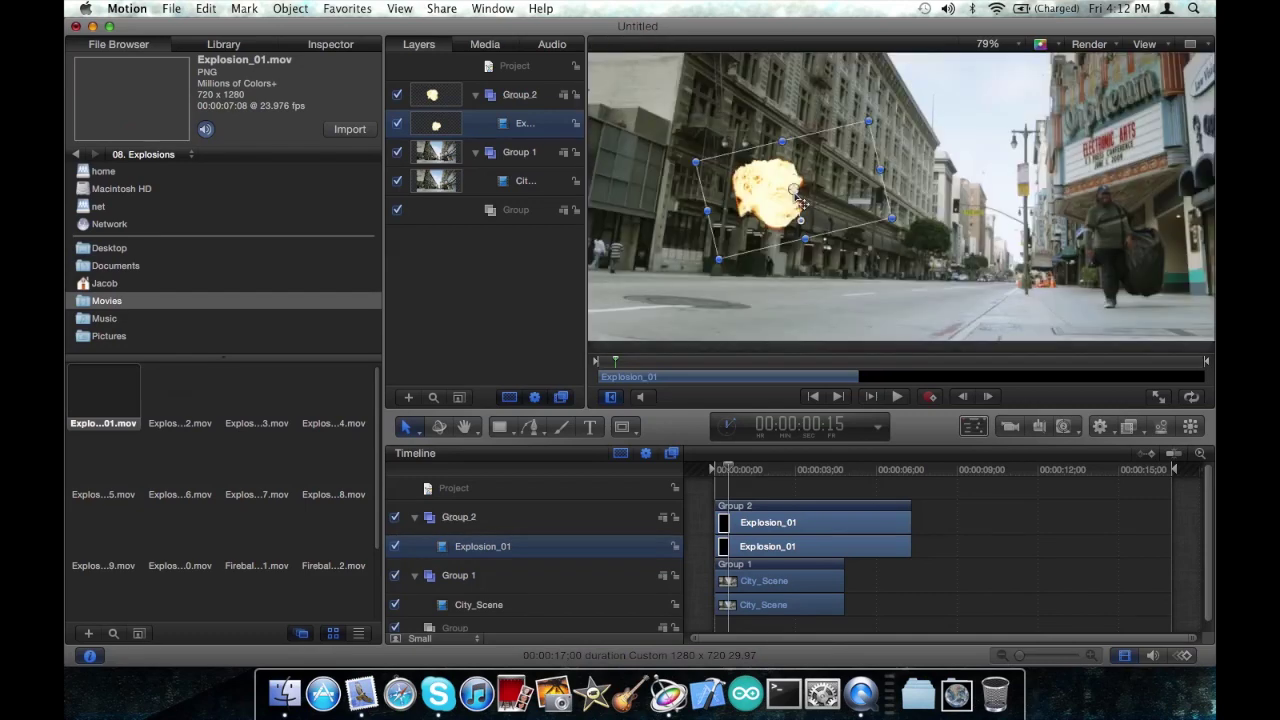
left_click_drag(760, 194, 810, 258)
left_click_drag(905, 279, 871, 270)
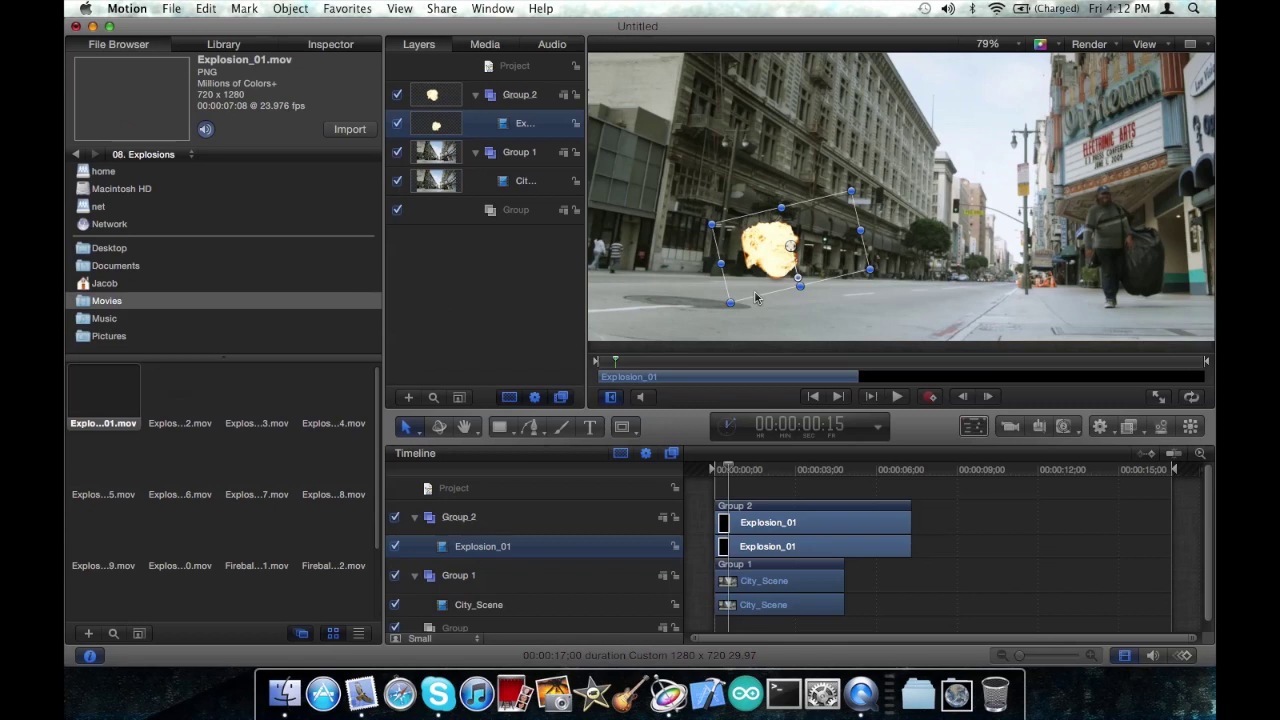
key("Left")
key("Left")
key("Left")
key("Left")
key("Left")
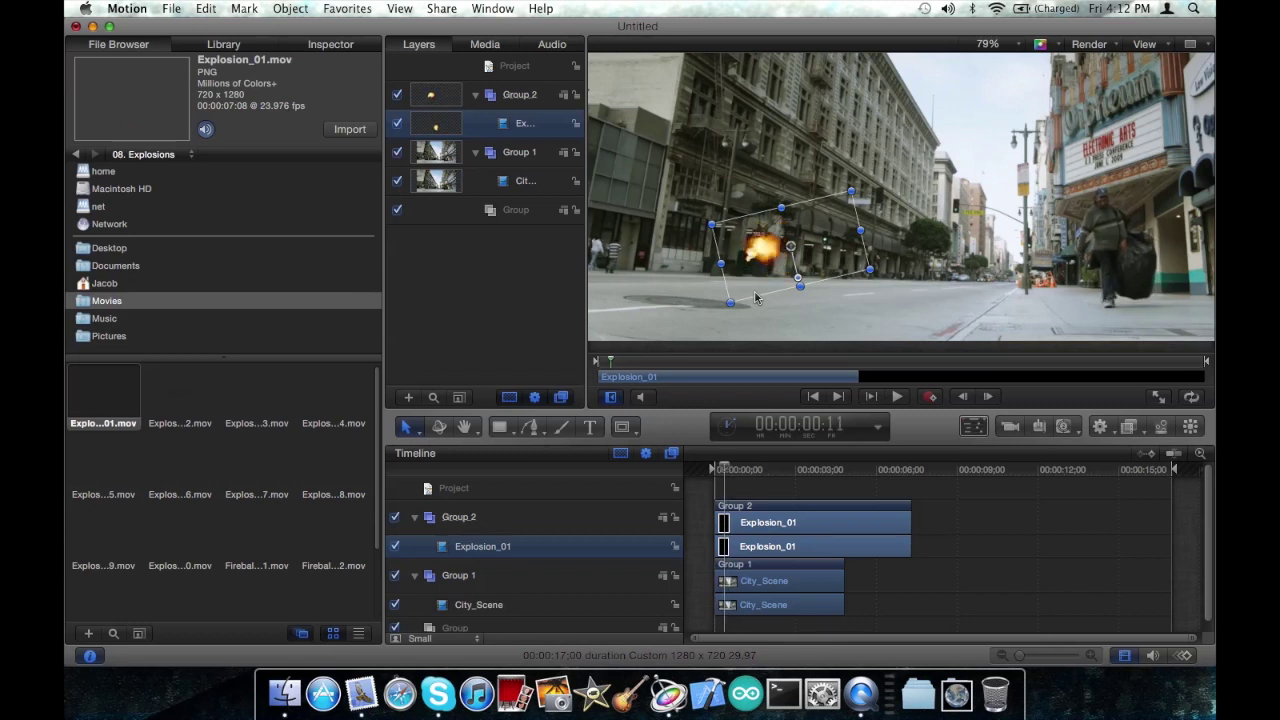
key("Left")
key("Left")
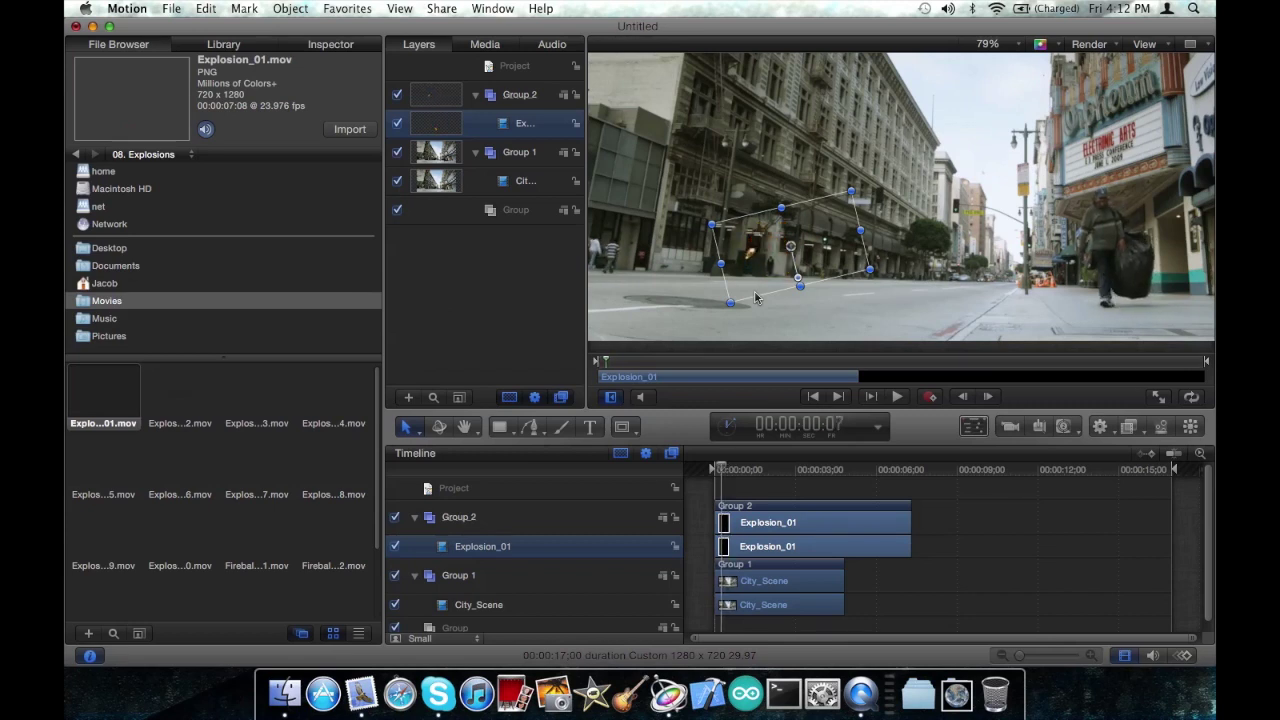
left_click(849, 311)
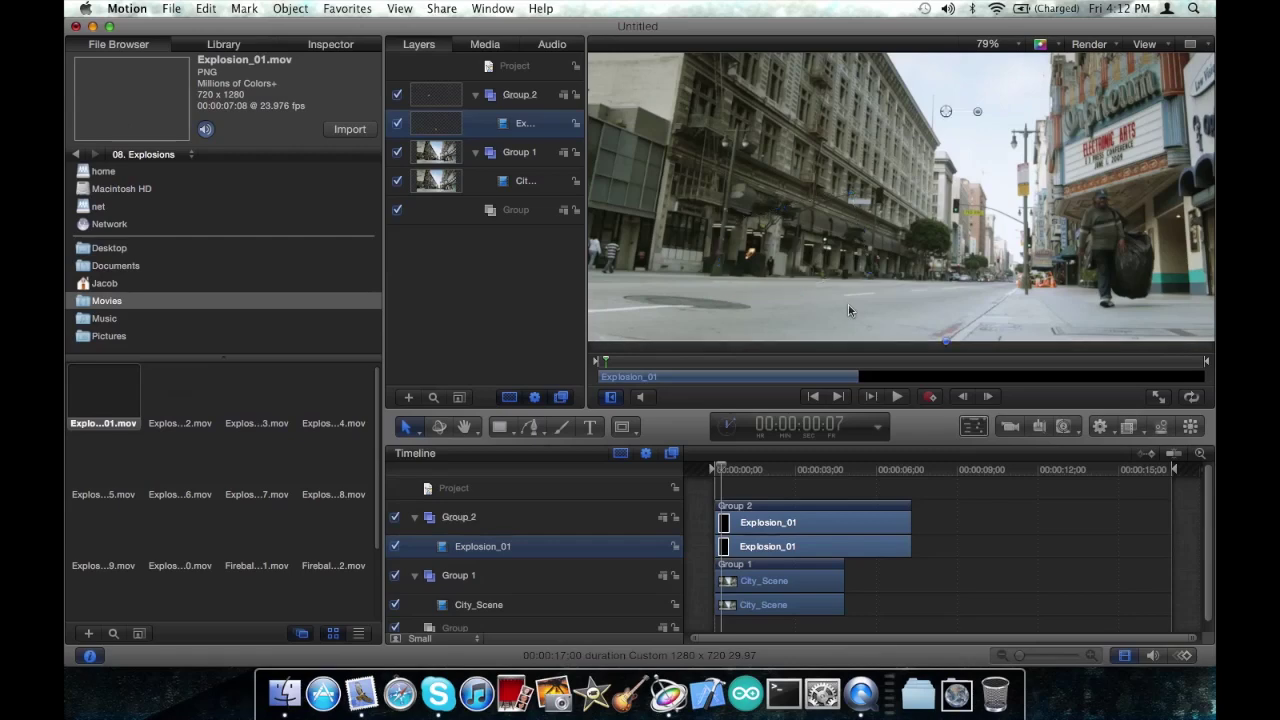
key("Right")
key("Right")
key("Right")
key("Right")
key("Right")
key("Right")
key("Right")
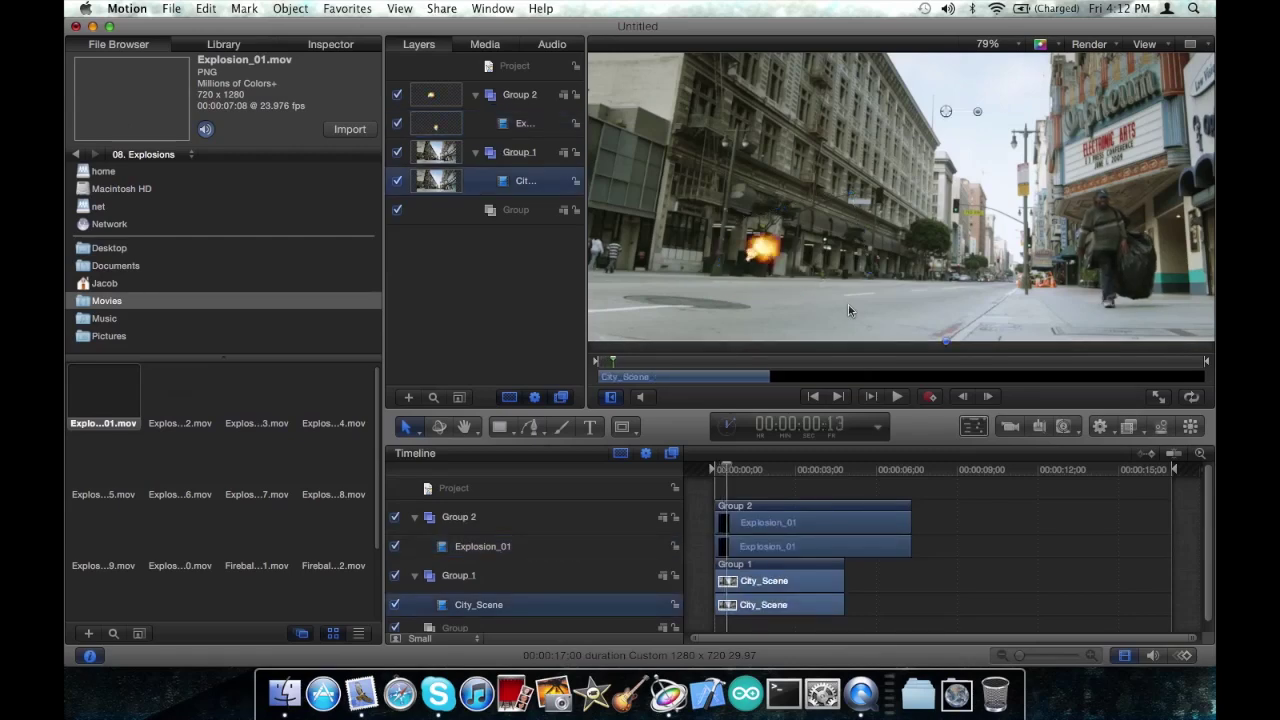
key("Right")
key("Right")
key("Right")
key("Right")
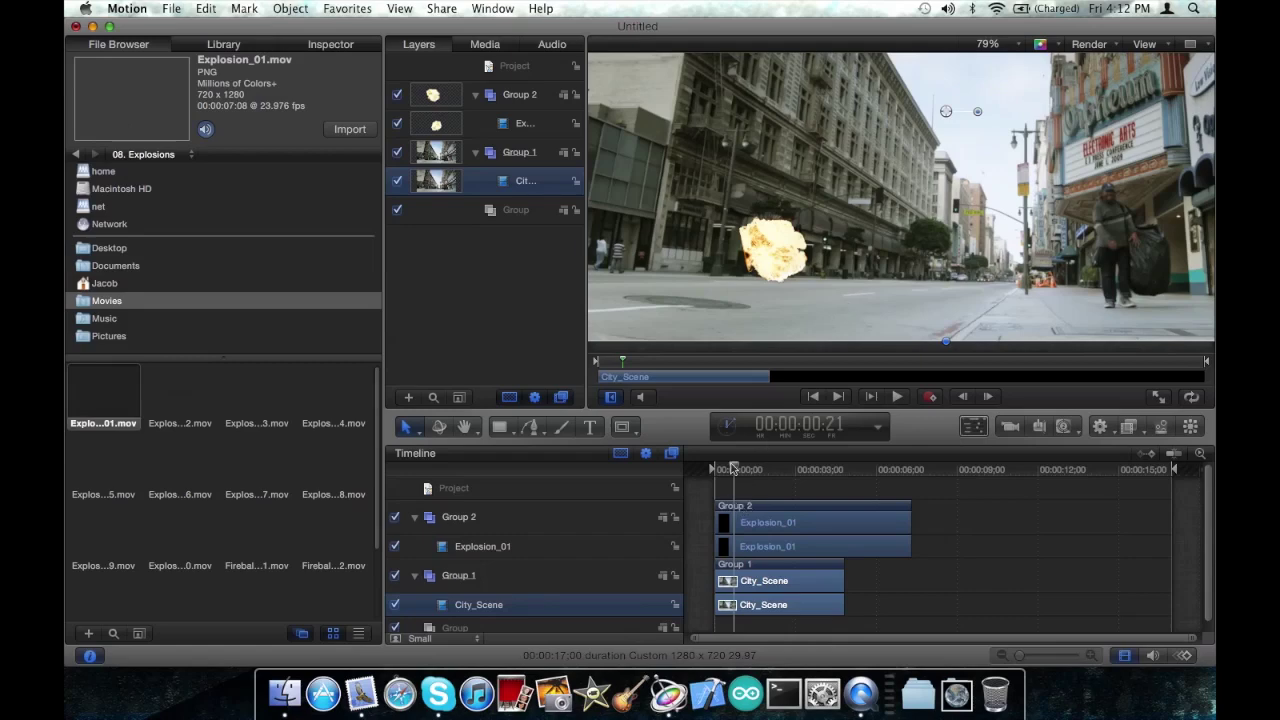
left_click_drag(733, 469, 731, 469)
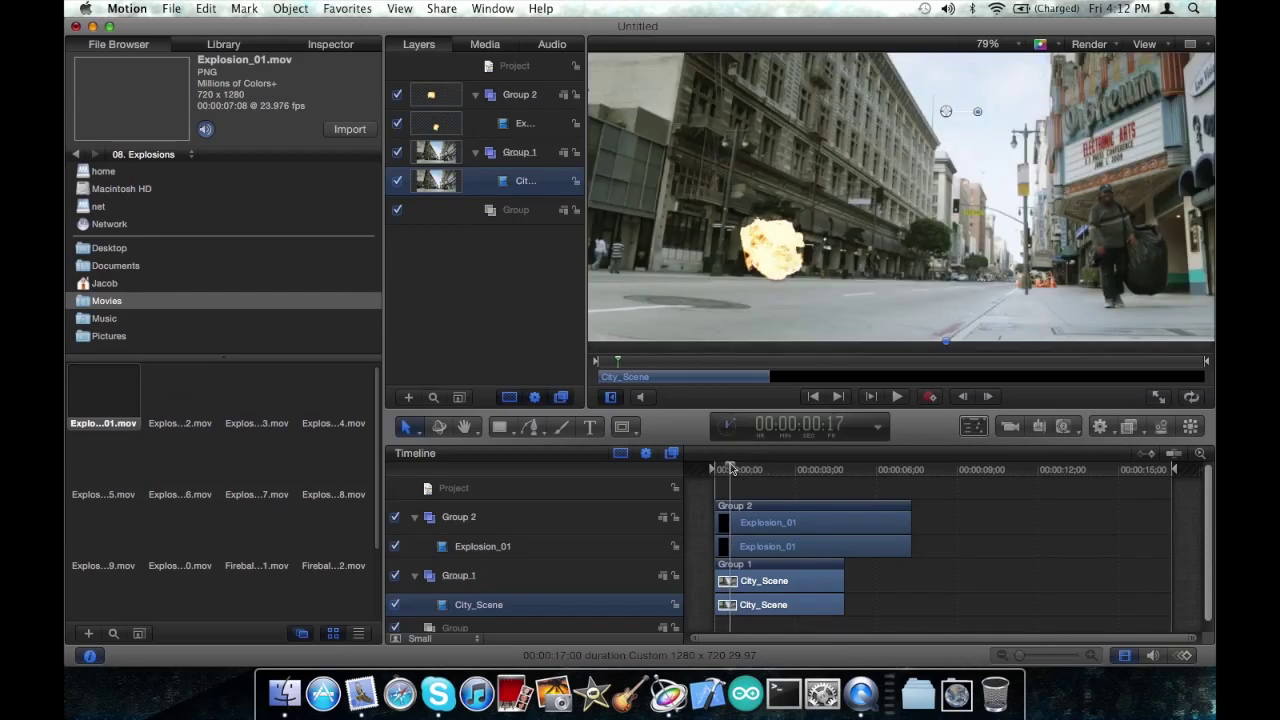
Select the Explosion_01 layer and choose the Bezier mask tool.
left_click(769, 524)
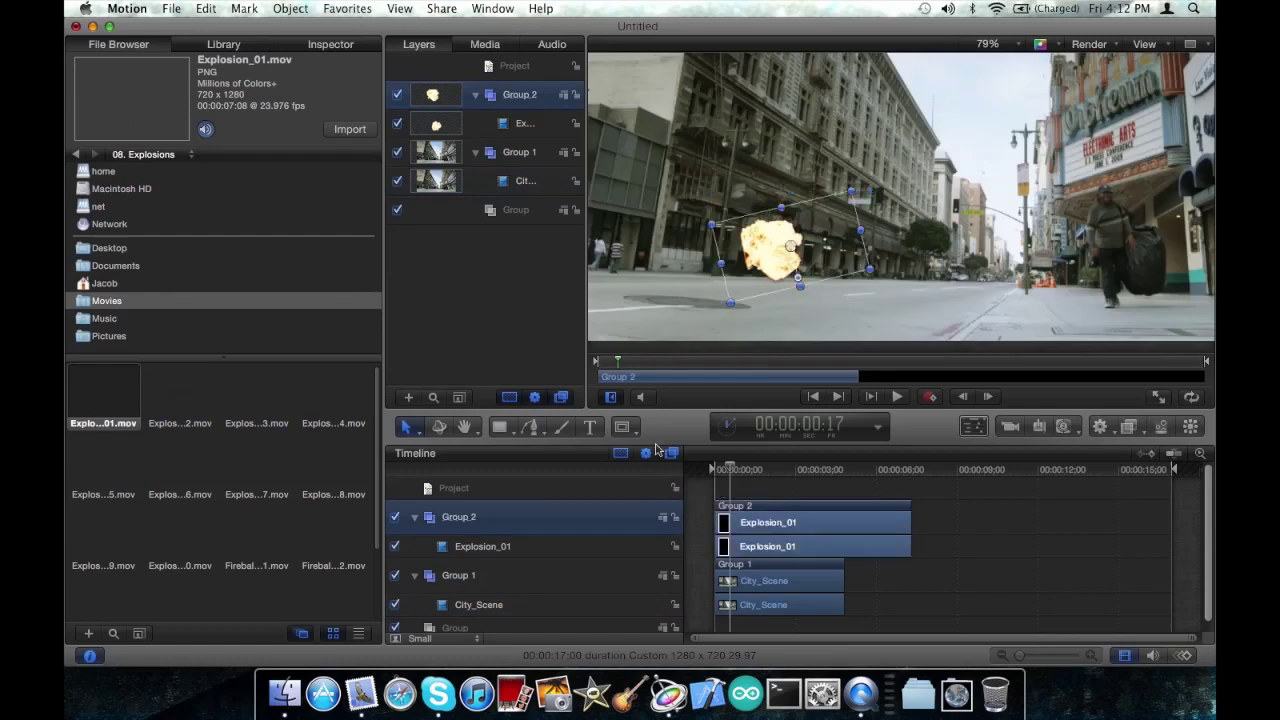
left_click(765, 546)
left_click(621, 427)
left_click_drag(628, 437, 693, 543)
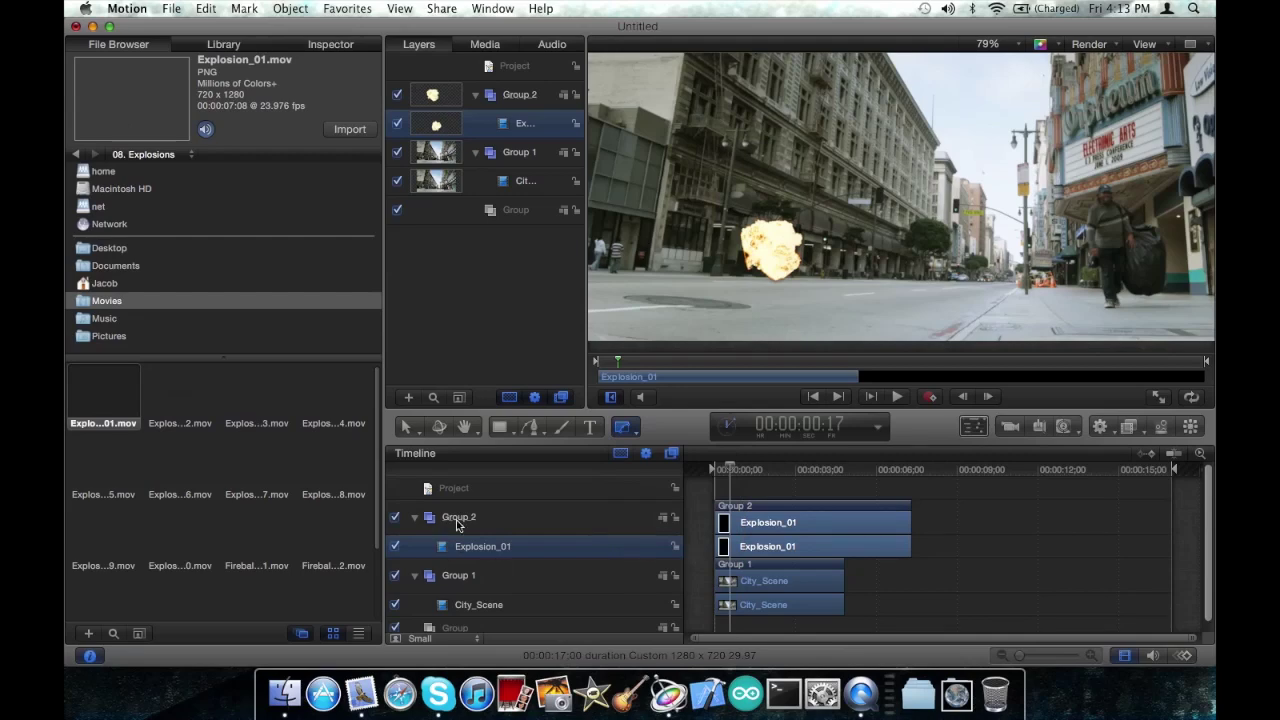
Hide Group 2 and zoom the canvas in on the dumpster.
left_click(396, 518)
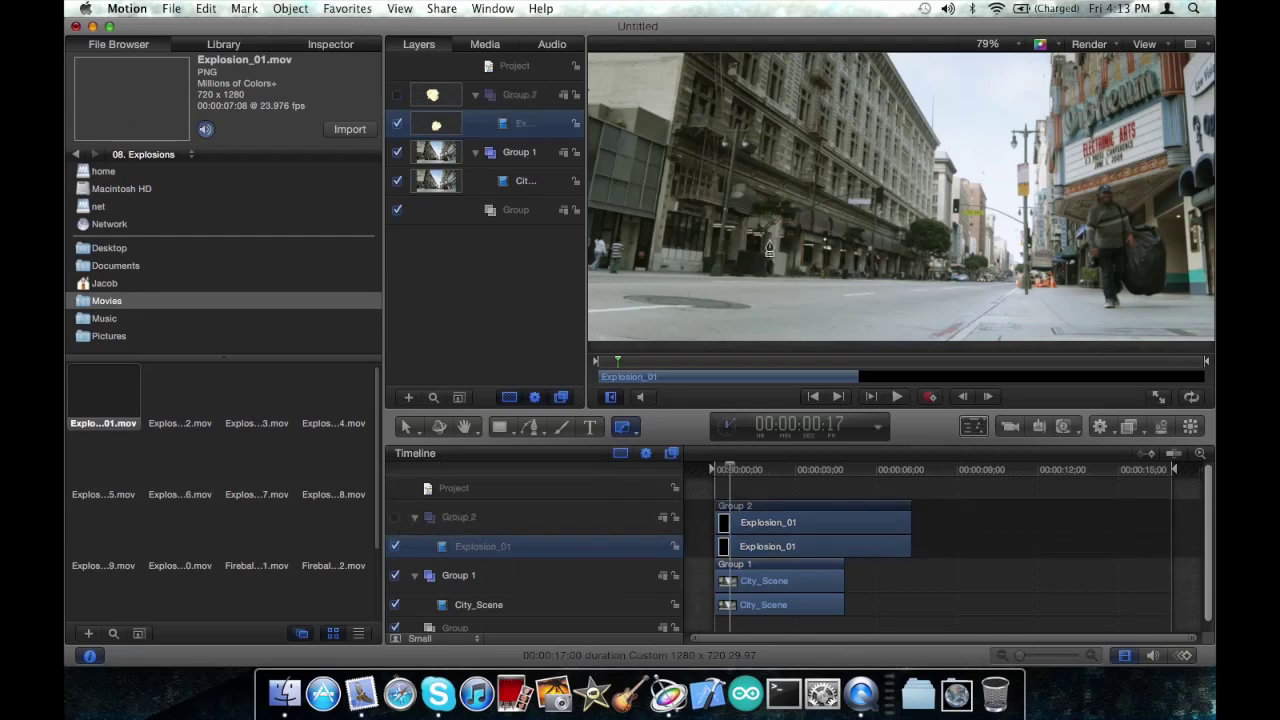
scroll(761, 232, "up", 10)
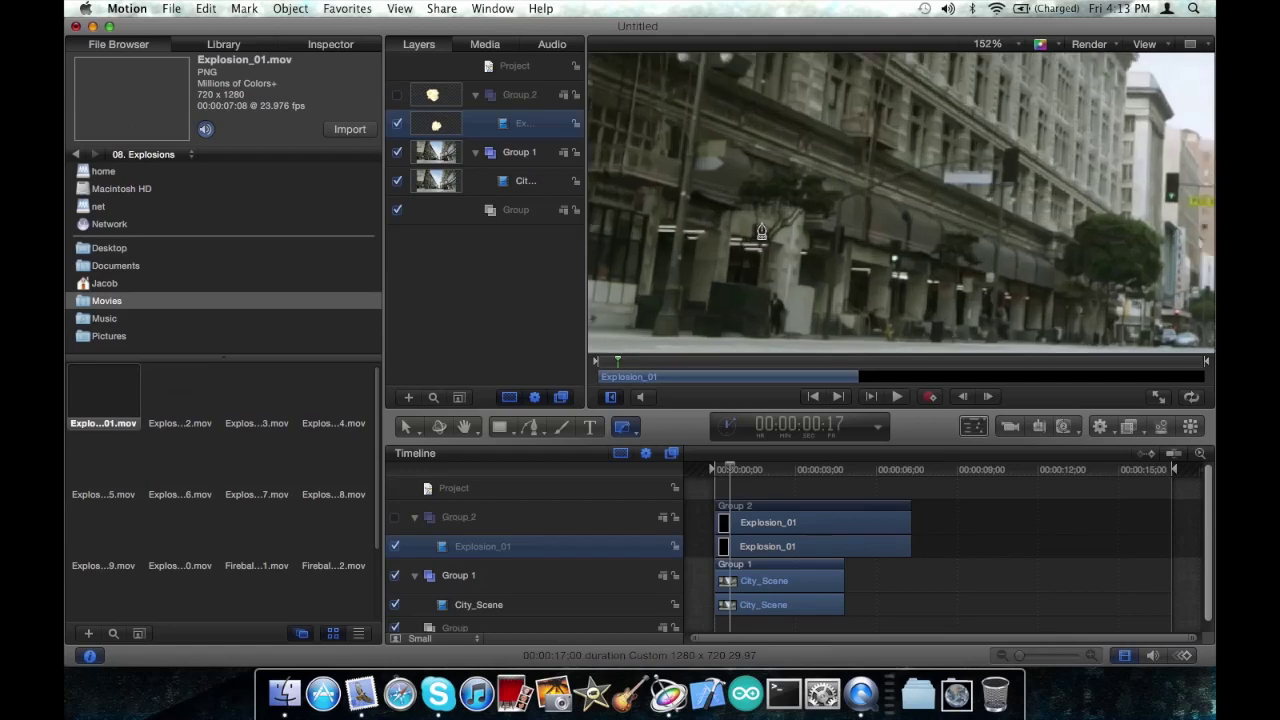
scroll(761, 232, "down", 10)
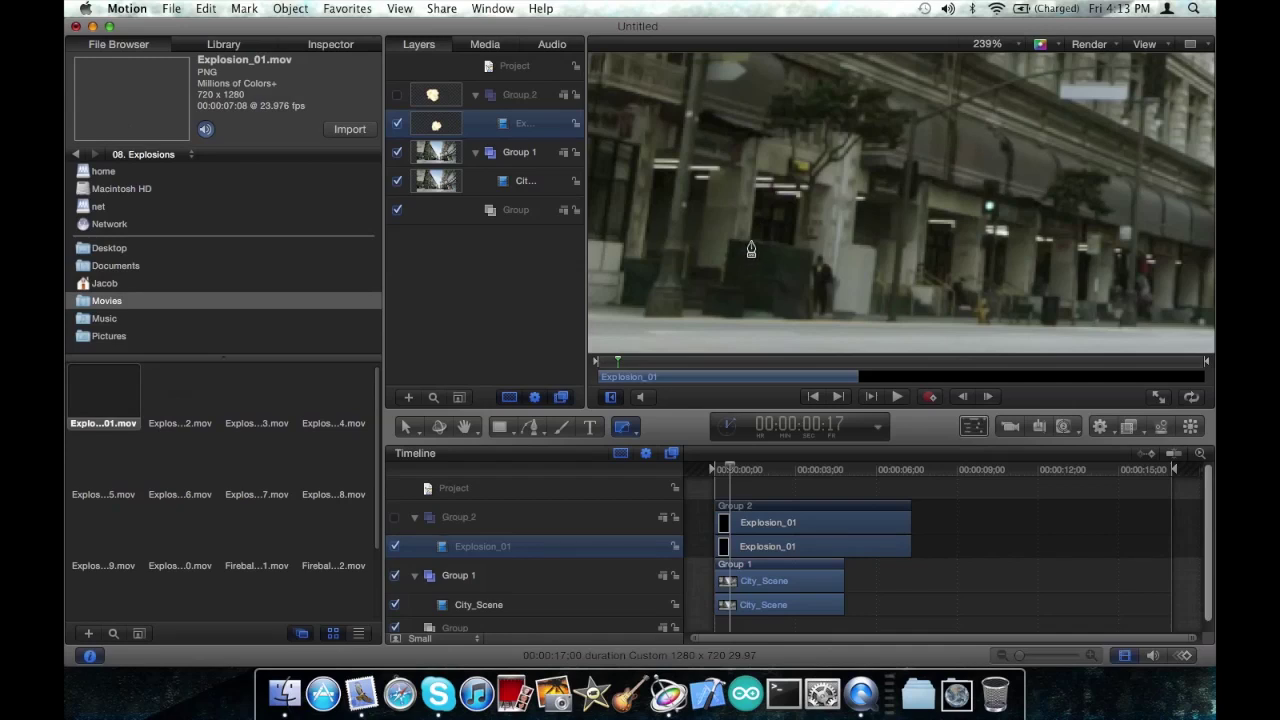
Trace mask points along the dumpster's top edge and down its side toward the street.
left_click(772, 241)
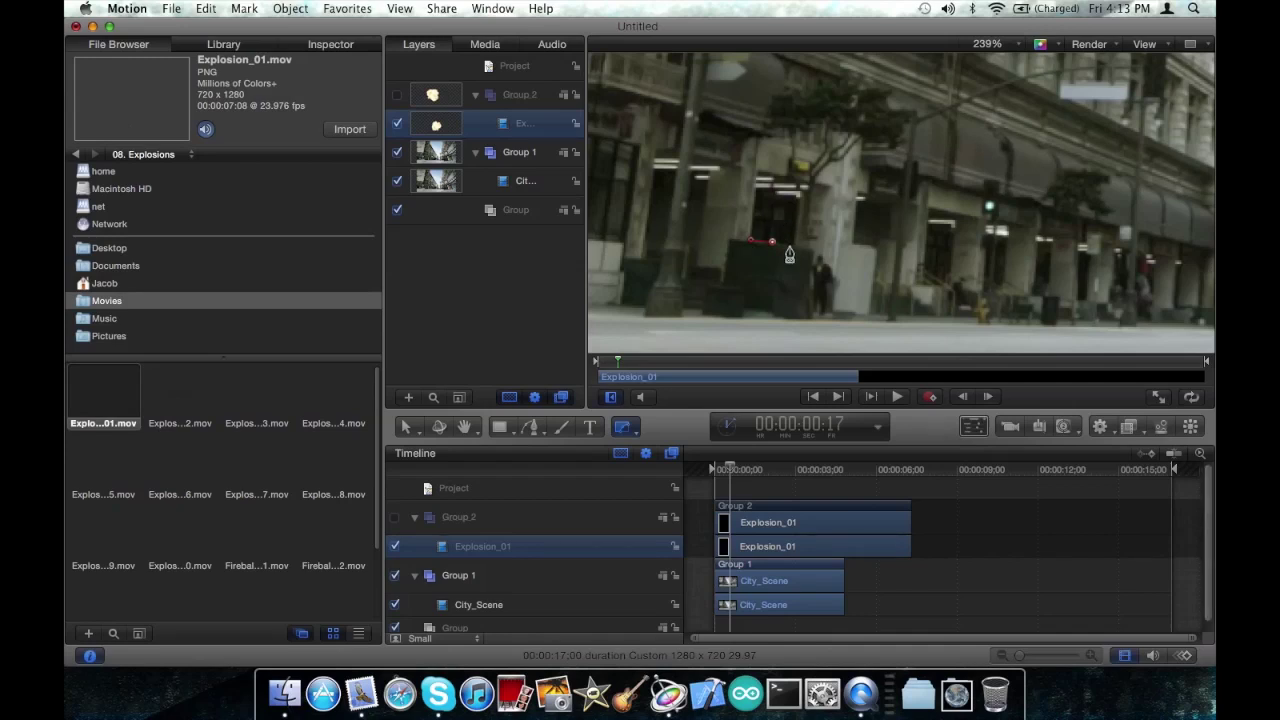
left_click(814, 252)
left_click(814, 266)
left_click(813, 288)
left_click(809, 335)
Carry the mask across the street, up the right side and top, close it, and show Group 2.
scroll(870, 330, "down", 5)
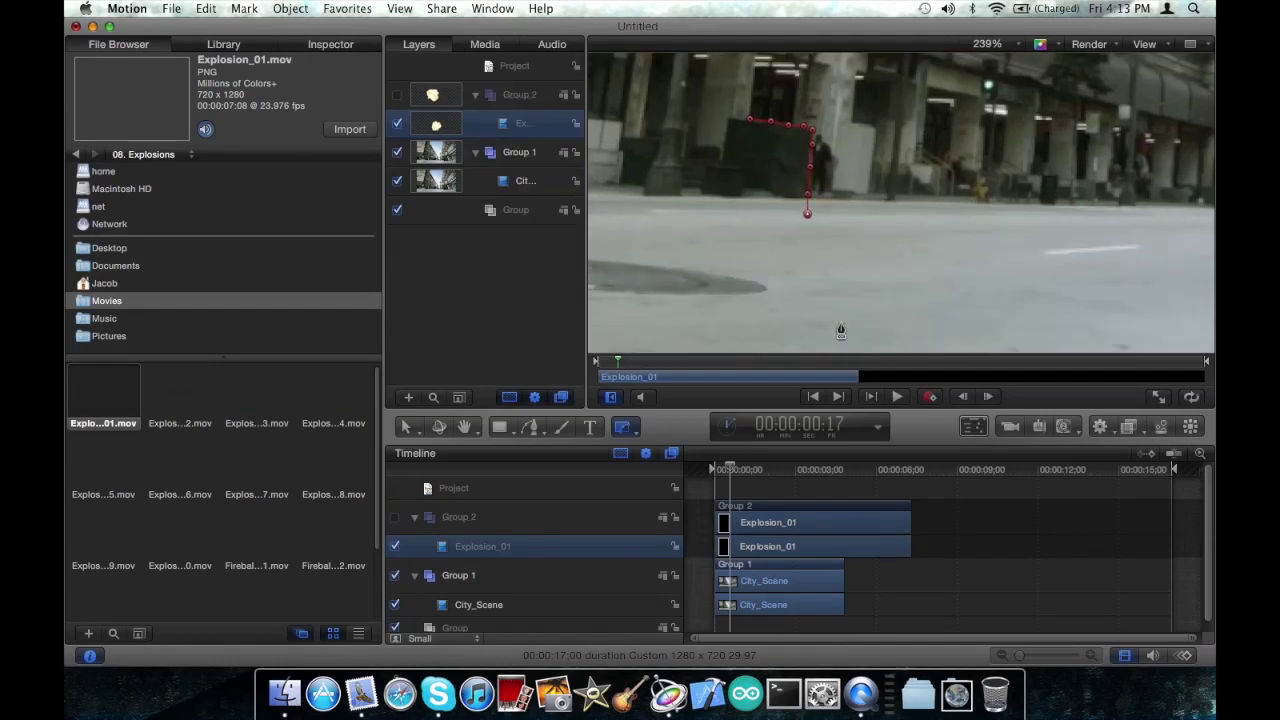
left_click(1049, 306)
left_click(1120, 238)
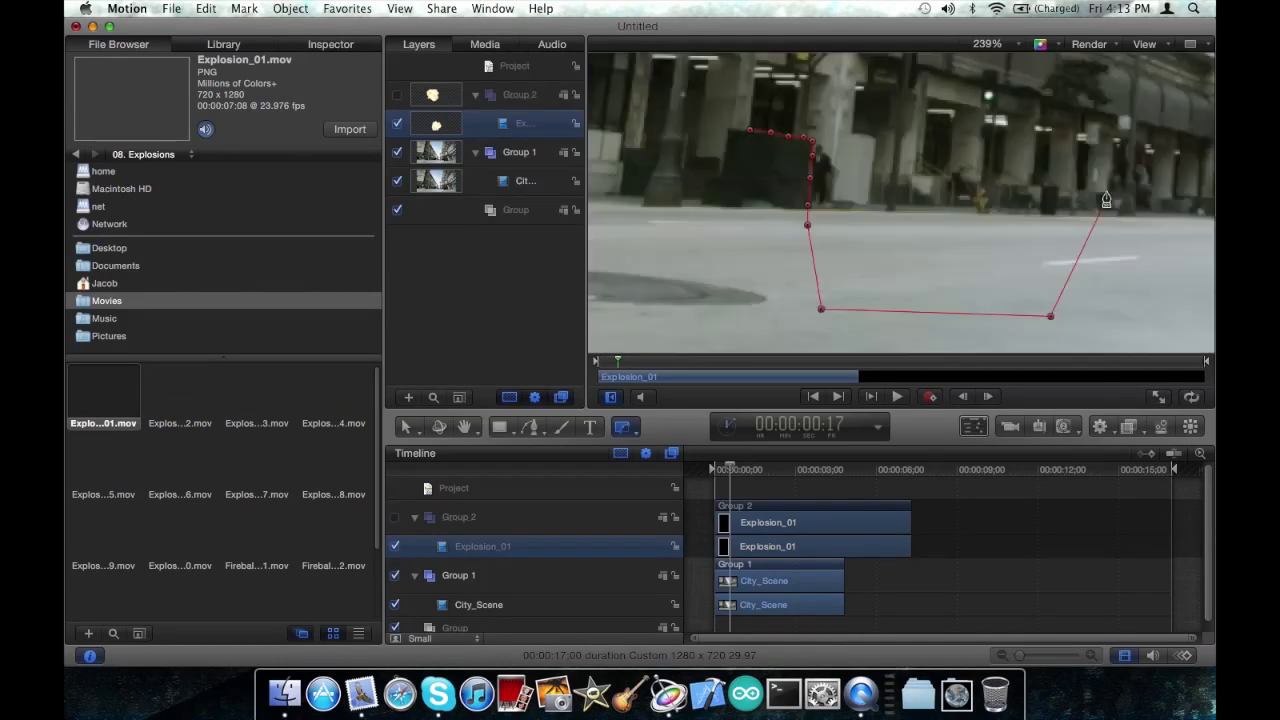
left_click(1130, 158)
left_click(1002, 88)
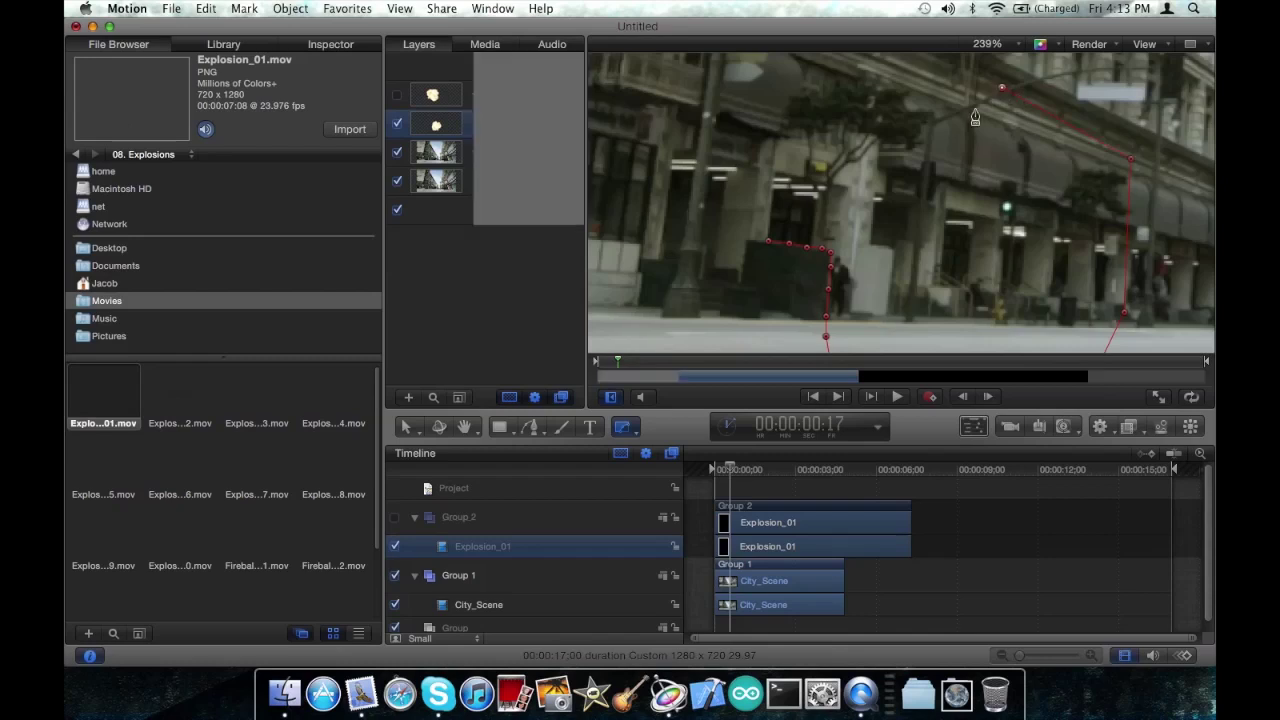
left_click(832, 126)
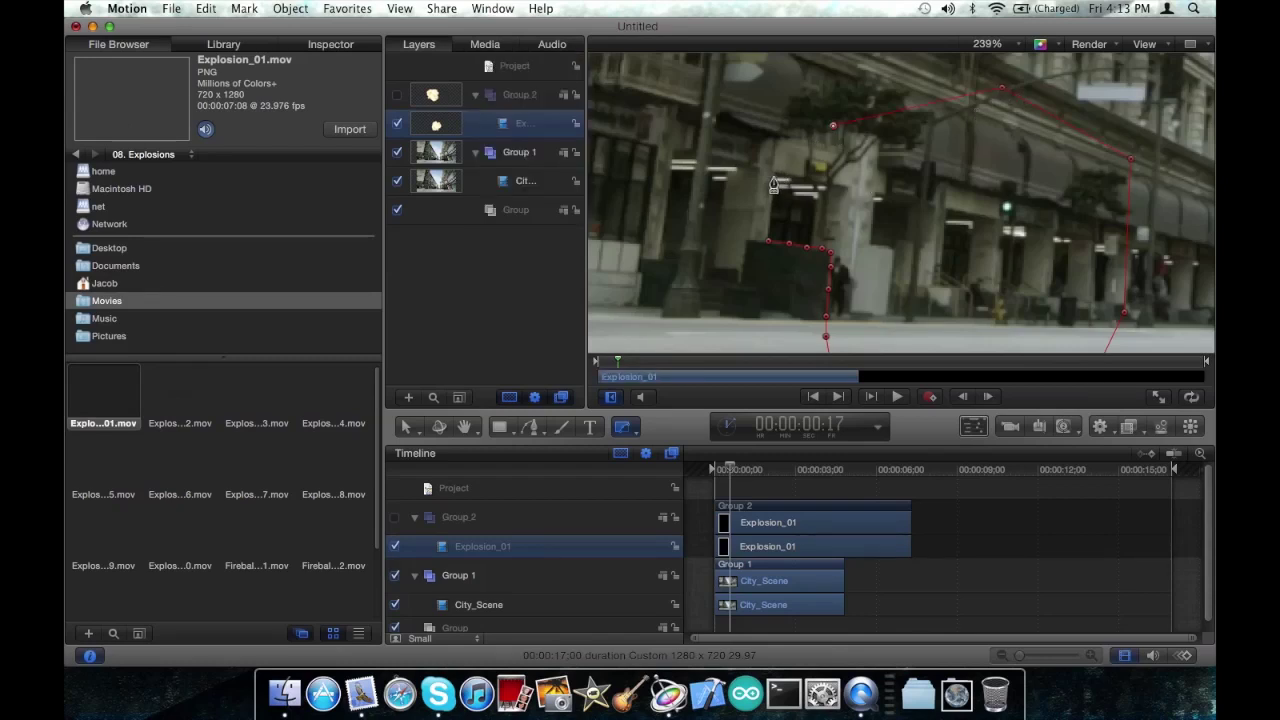
left_click(774, 175)
left_click(771, 215)
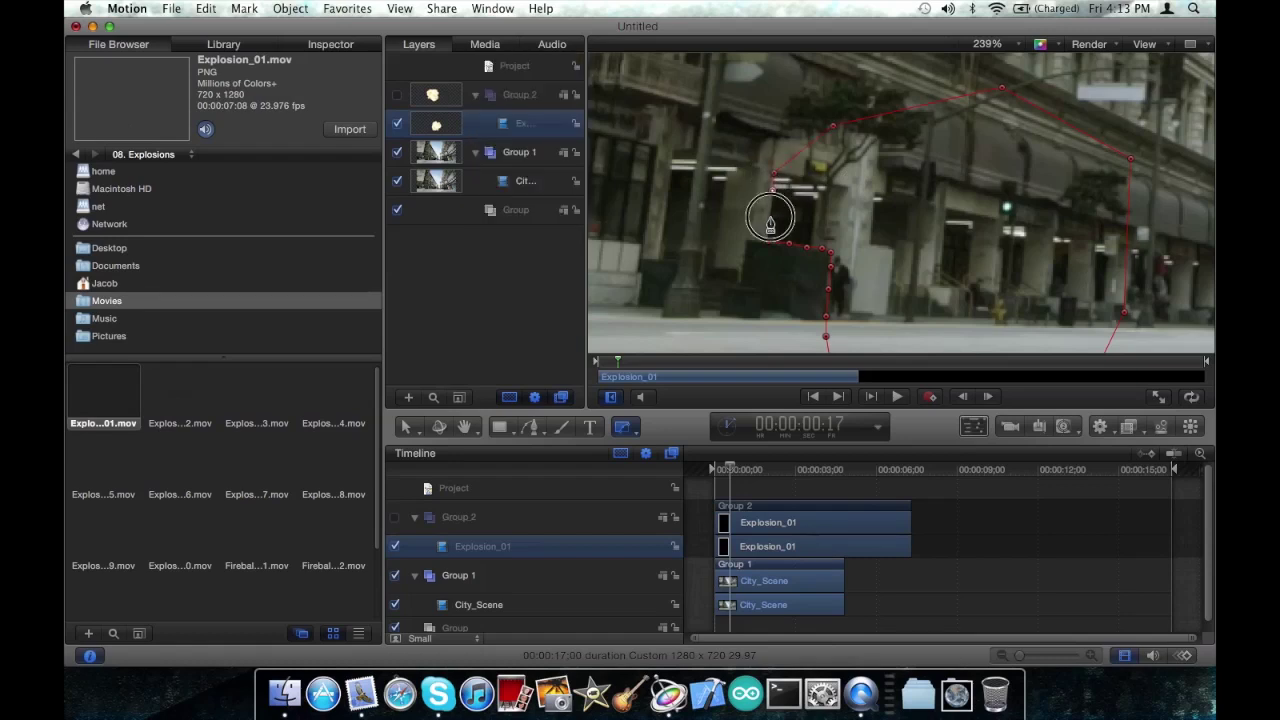
left_click(769, 245)
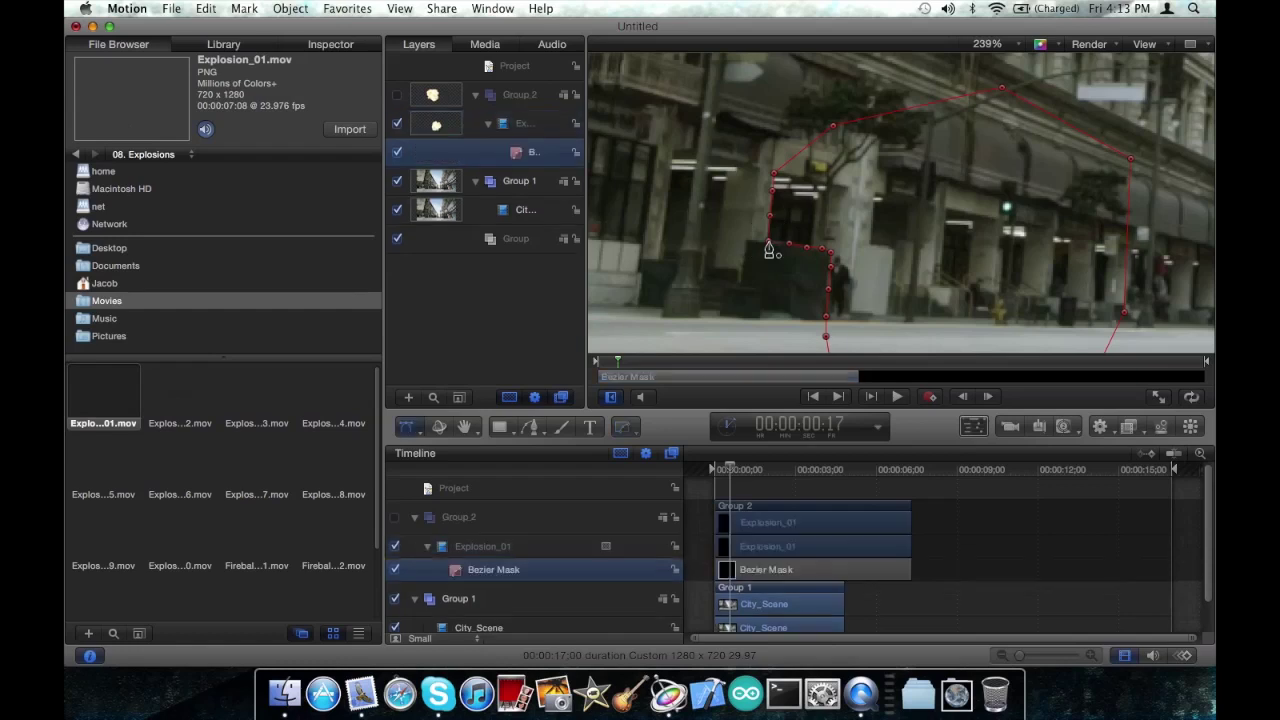
left_click(395, 518)
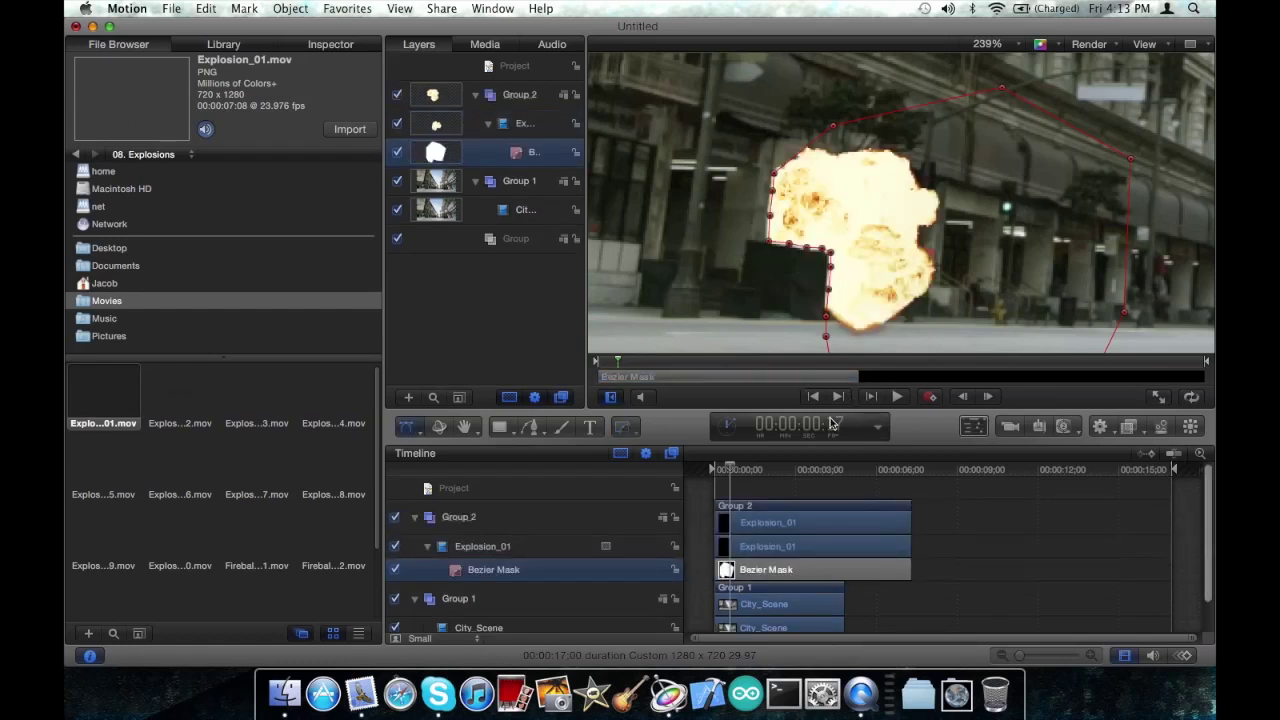
Set the Bezier Mask feather to -2, then deselect the mask and zoom the canvas out.
left_click(975, 427)
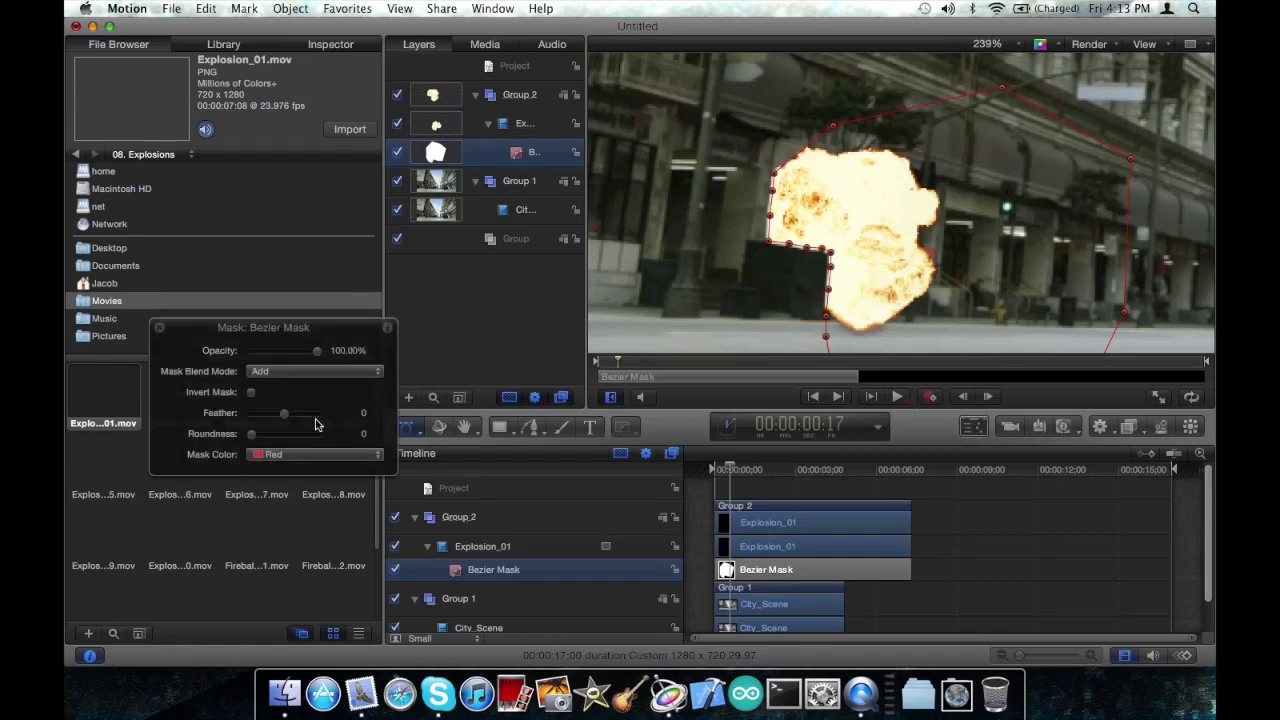
left_click_drag(292, 421, 289, 421)
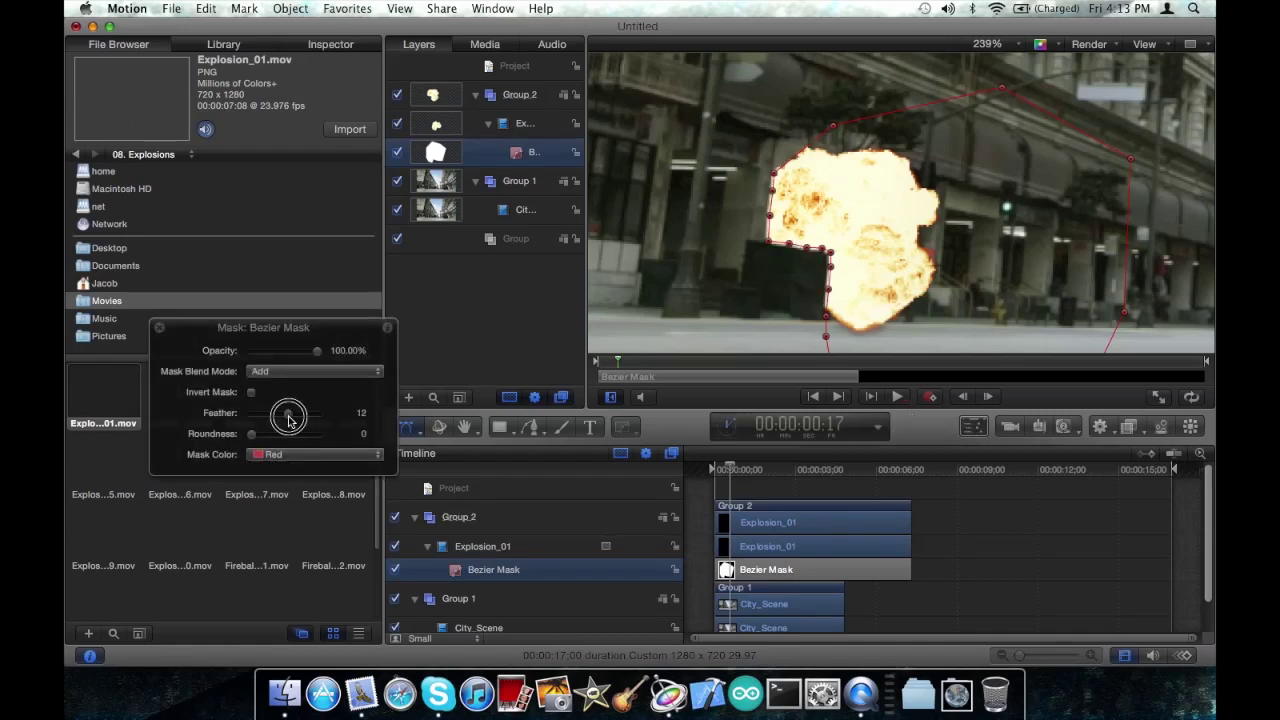
left_click_drag(289, 421, 285, 421)
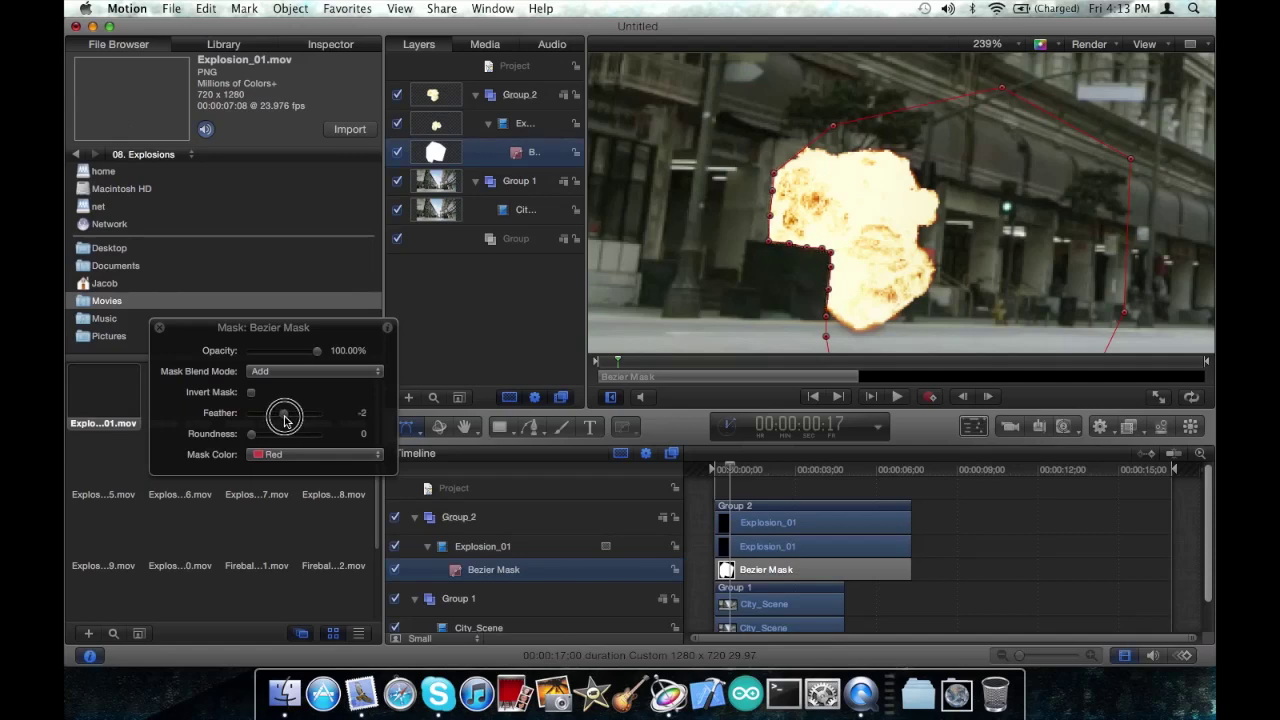
left_click(158, 329)
left_click(761, 285)
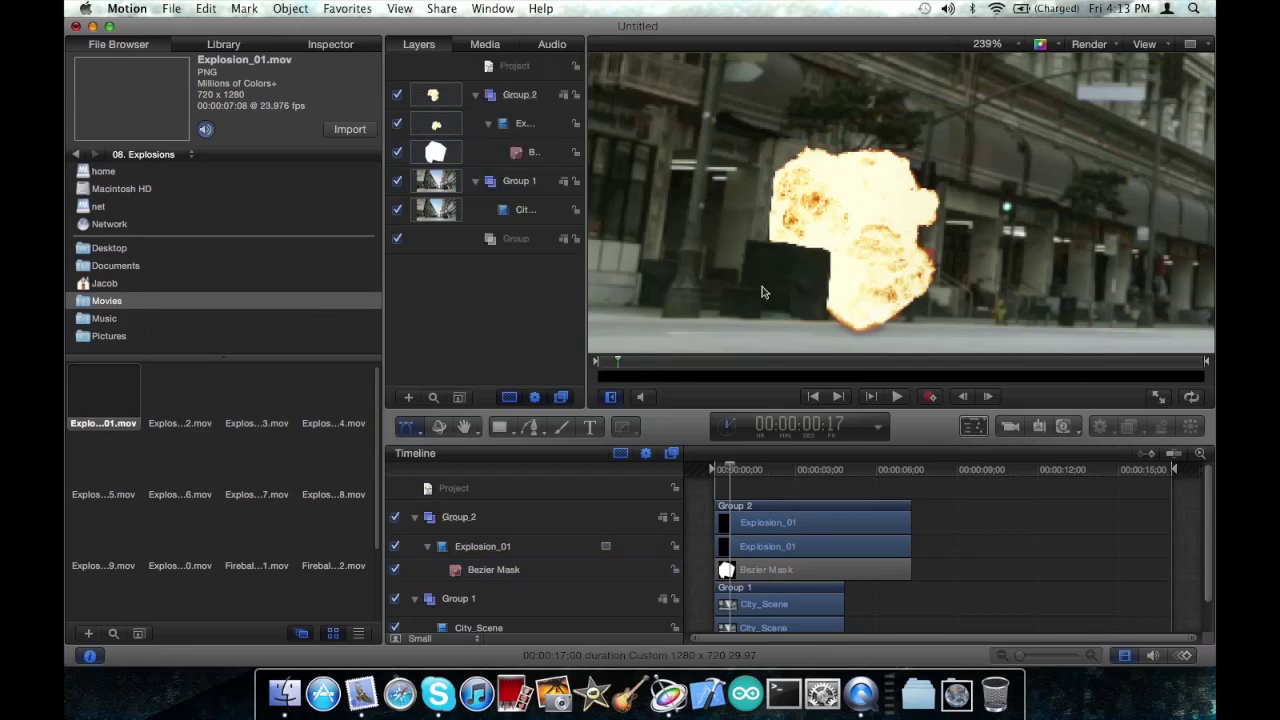
key("alt+z")
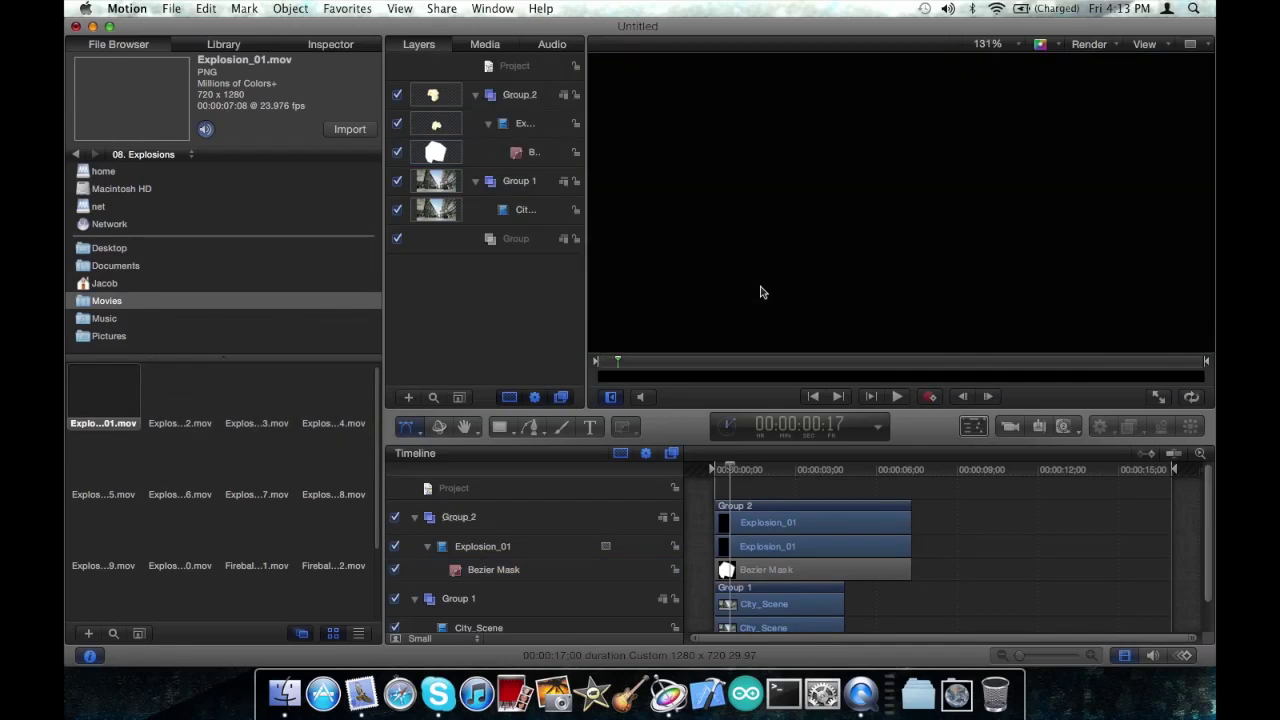
Fit the whole street in the canvas and scrub back to preview the small Explosion_01 fireball.
key("shift+z")
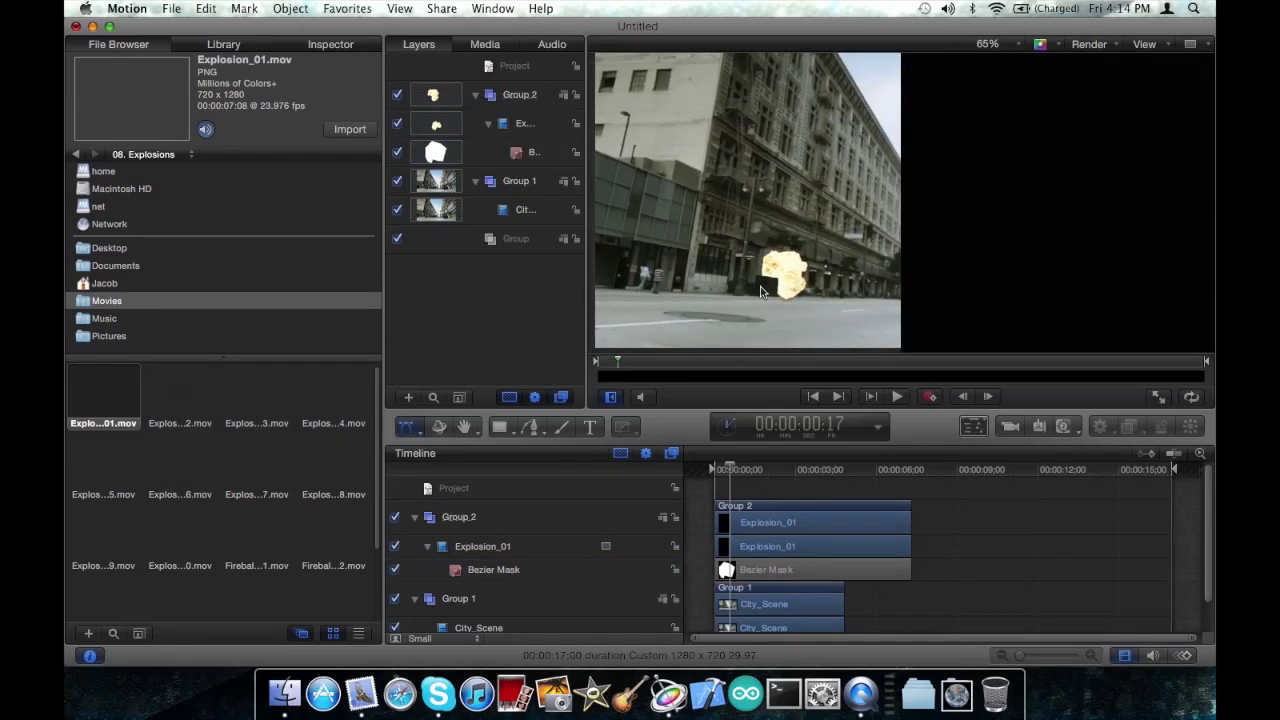
left_click_drag(724, 474, 771, 476)
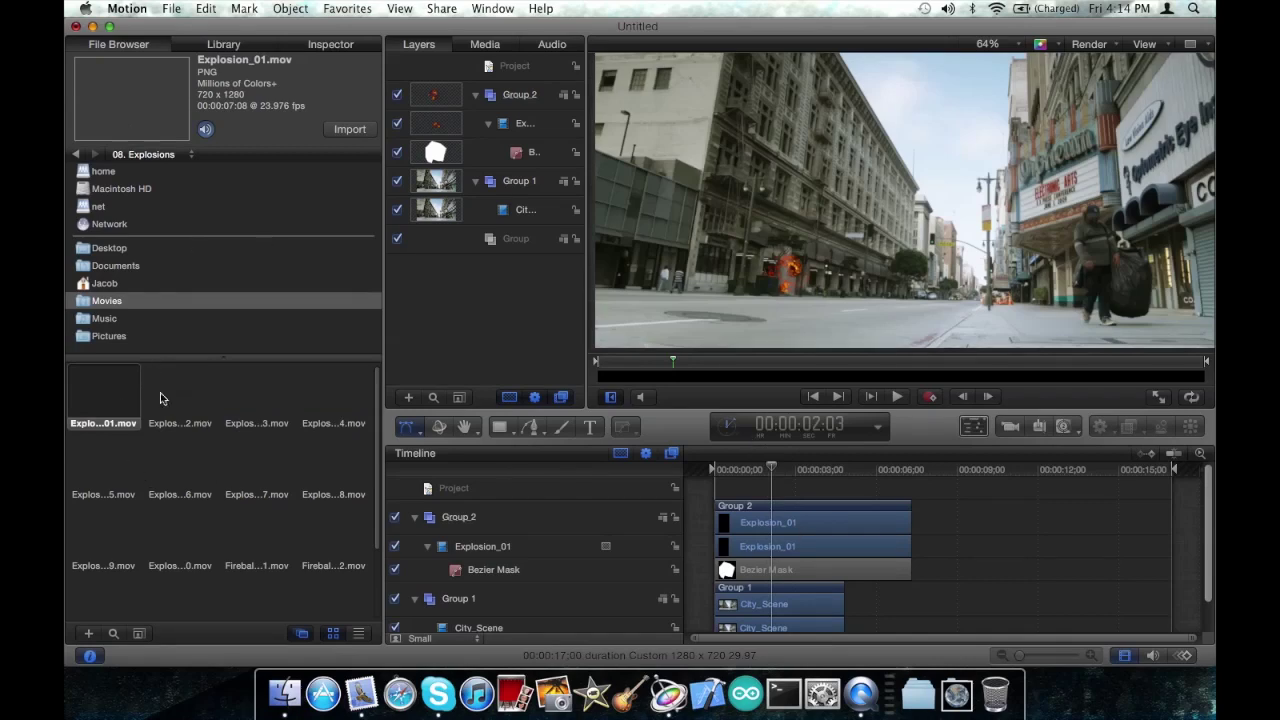
left_click(148, 158)
Open the 05. Debris folder and preview the Cement_Collapse_01 and Bouncing_Debris_02 clips.
left_click(153, 172)
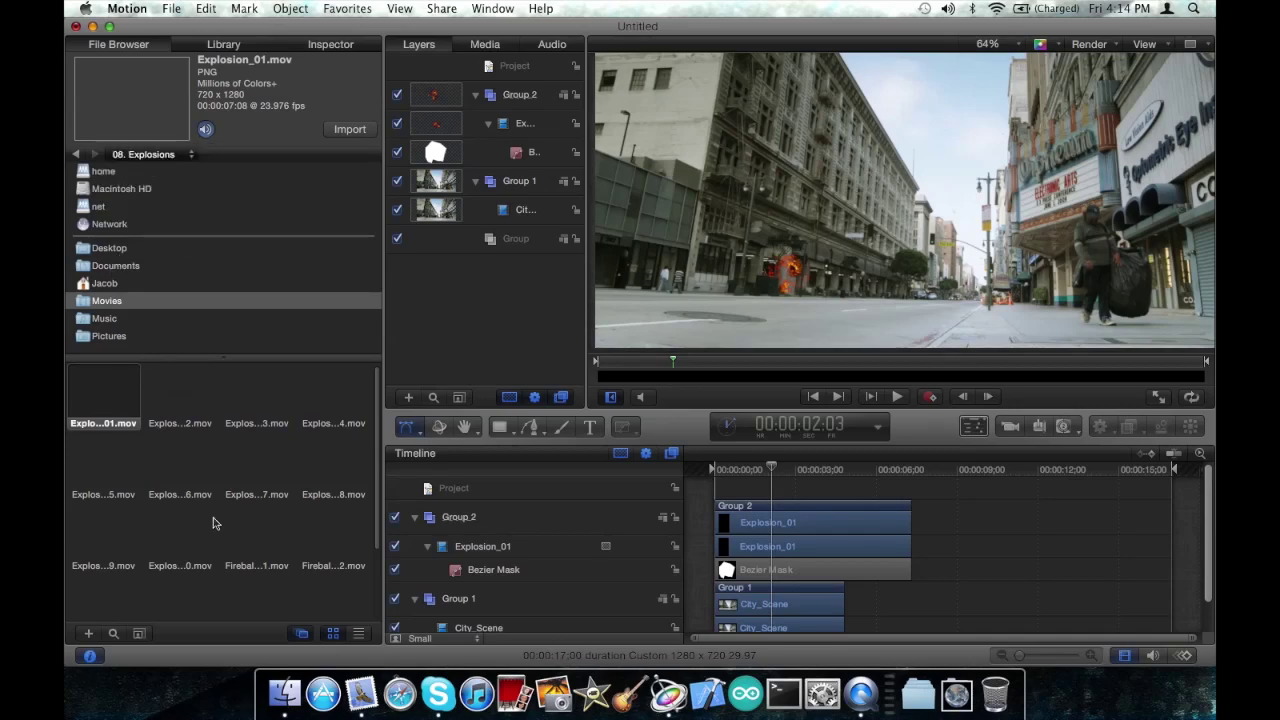
double_click(256, 400)
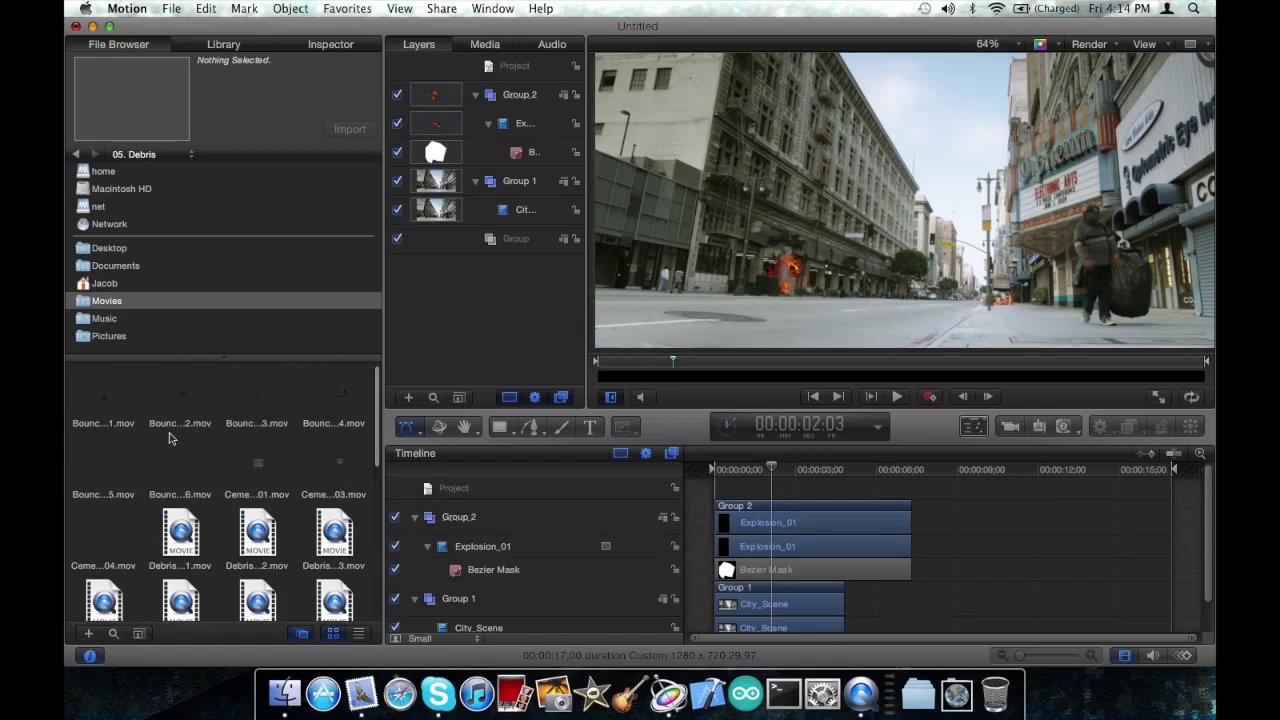
left_click(261, 465)
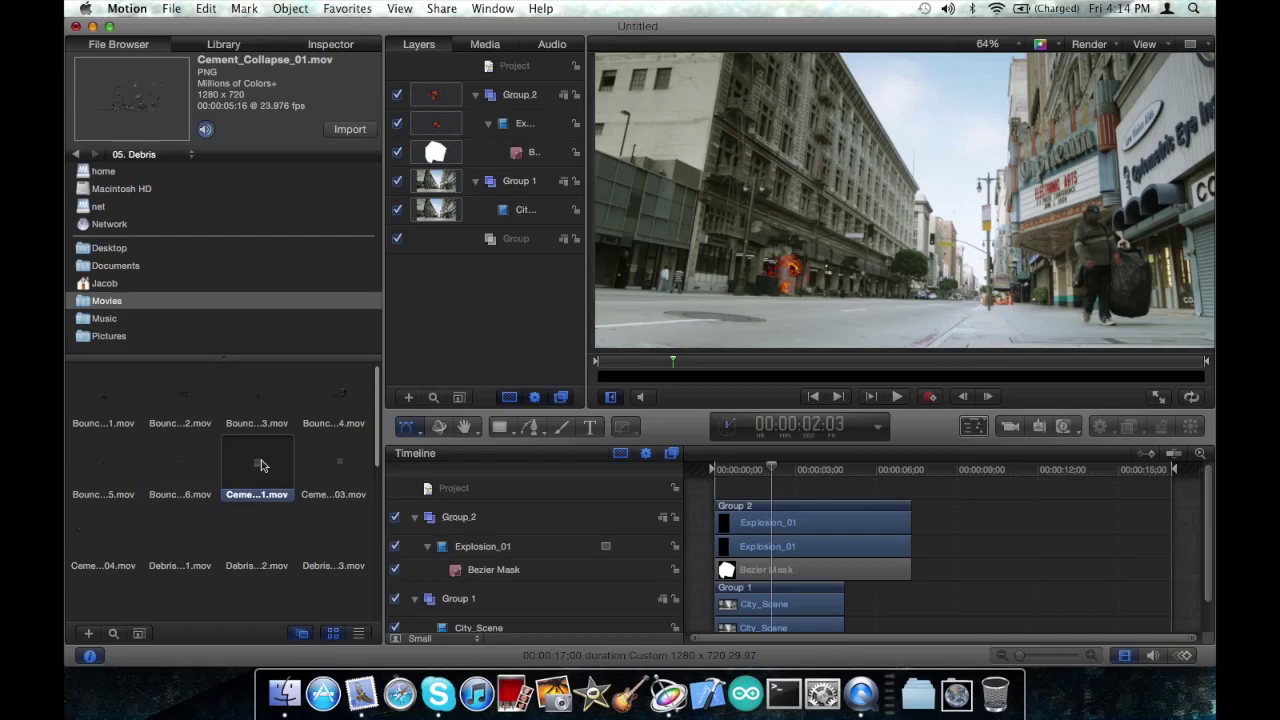
left_click(182, 403)
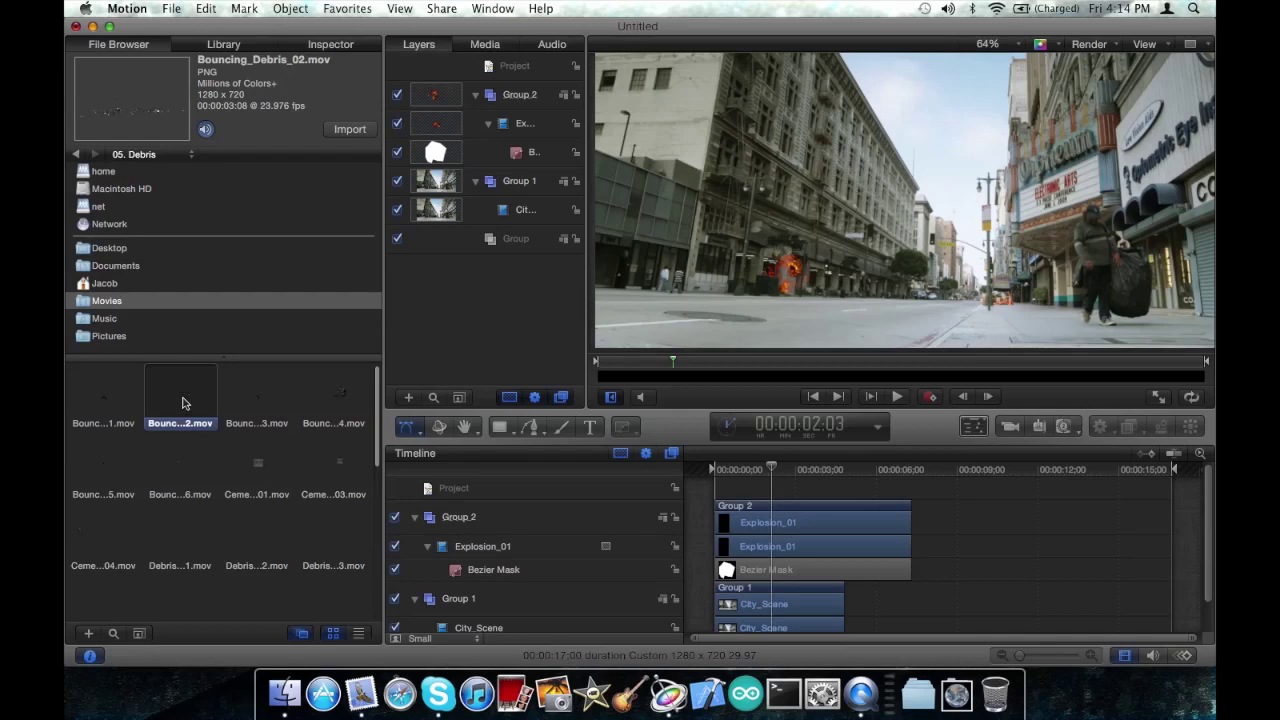
Drop Bouncing_Debris_02 into the scene at the fireball and jump to 00:00:01:03.
left_click_drag(182, 403, 825, 222)
left_click_drag(785, 547, 752, 535)
left_click(744, 472)
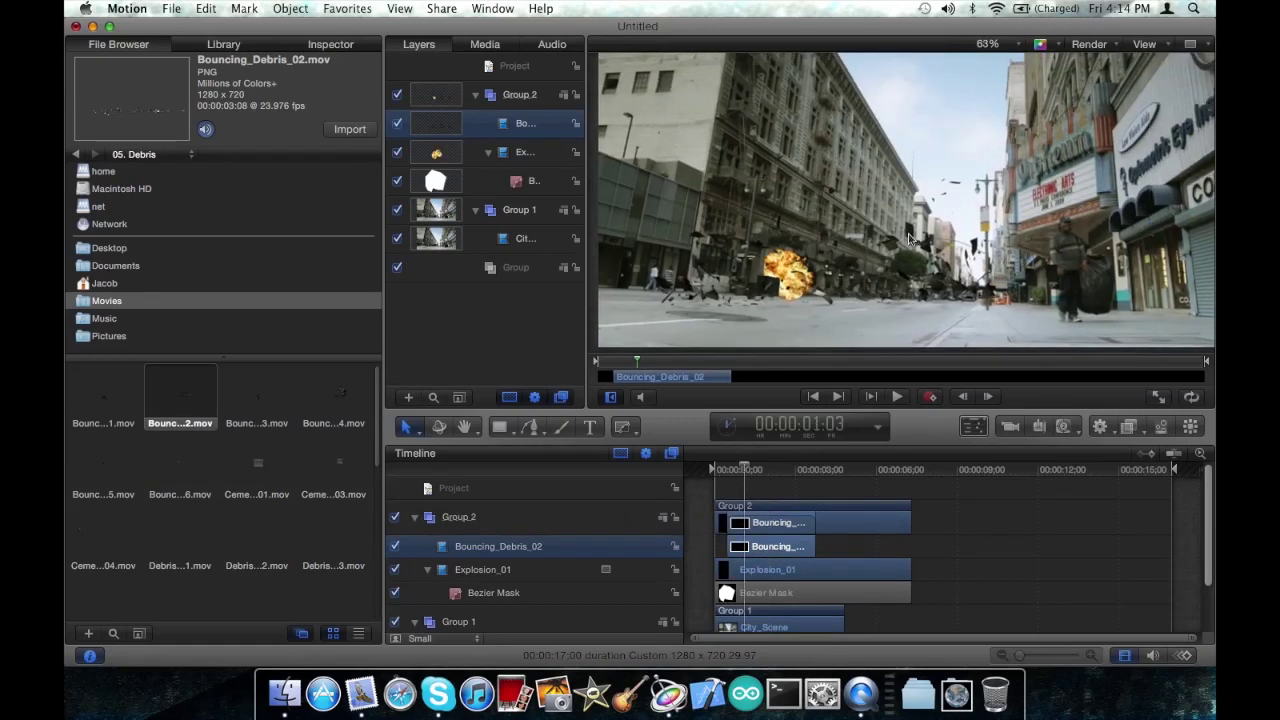
Scale the Bouncing_Debris_02 clip down to about 38%.
scroll(908, 238, "down", 3)
scroll(908, 238, "down", 1)
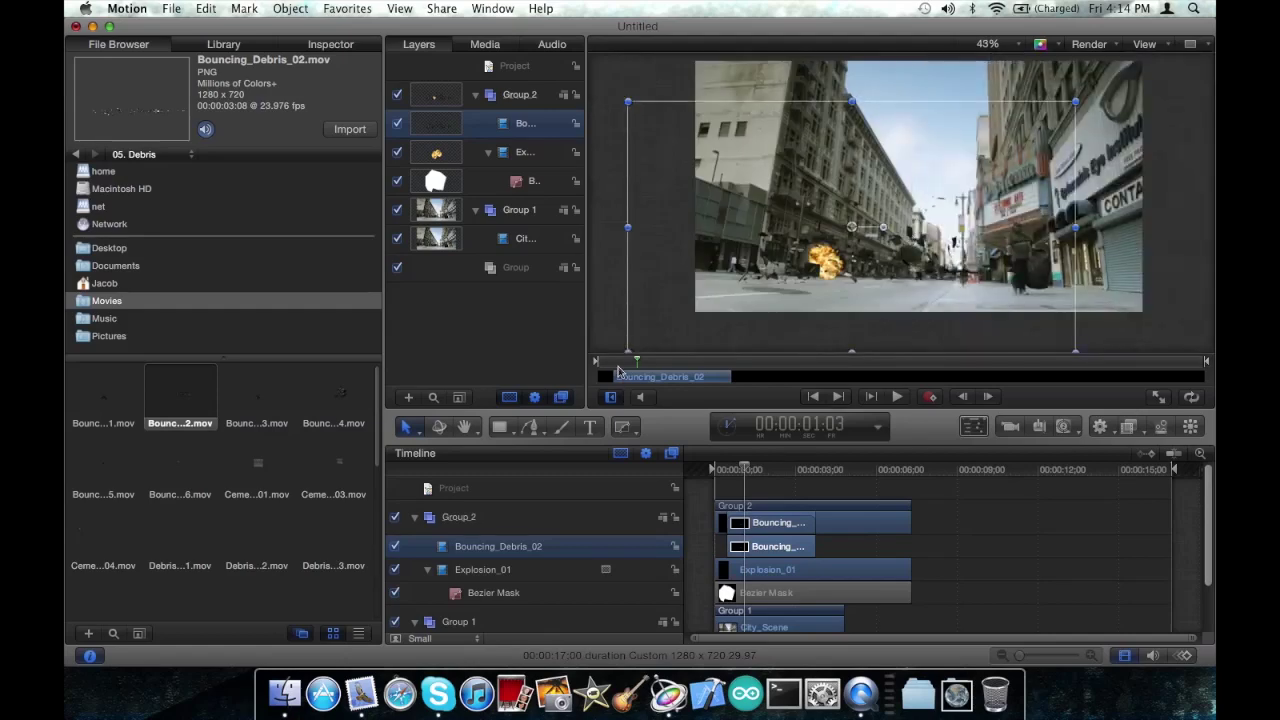
scroll(908, 232, "down", 3)
left_click_drag(676, 344, 834, 249)
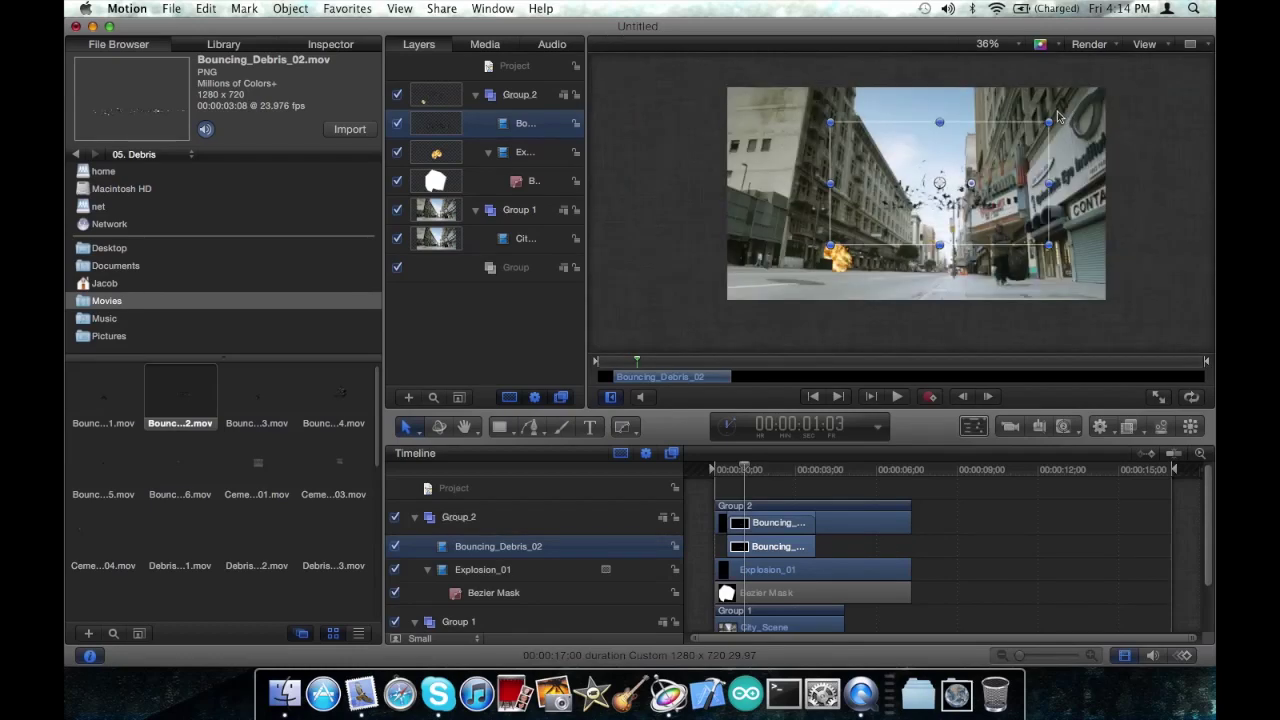
left_click_drag(1048, 120, 836, 262)
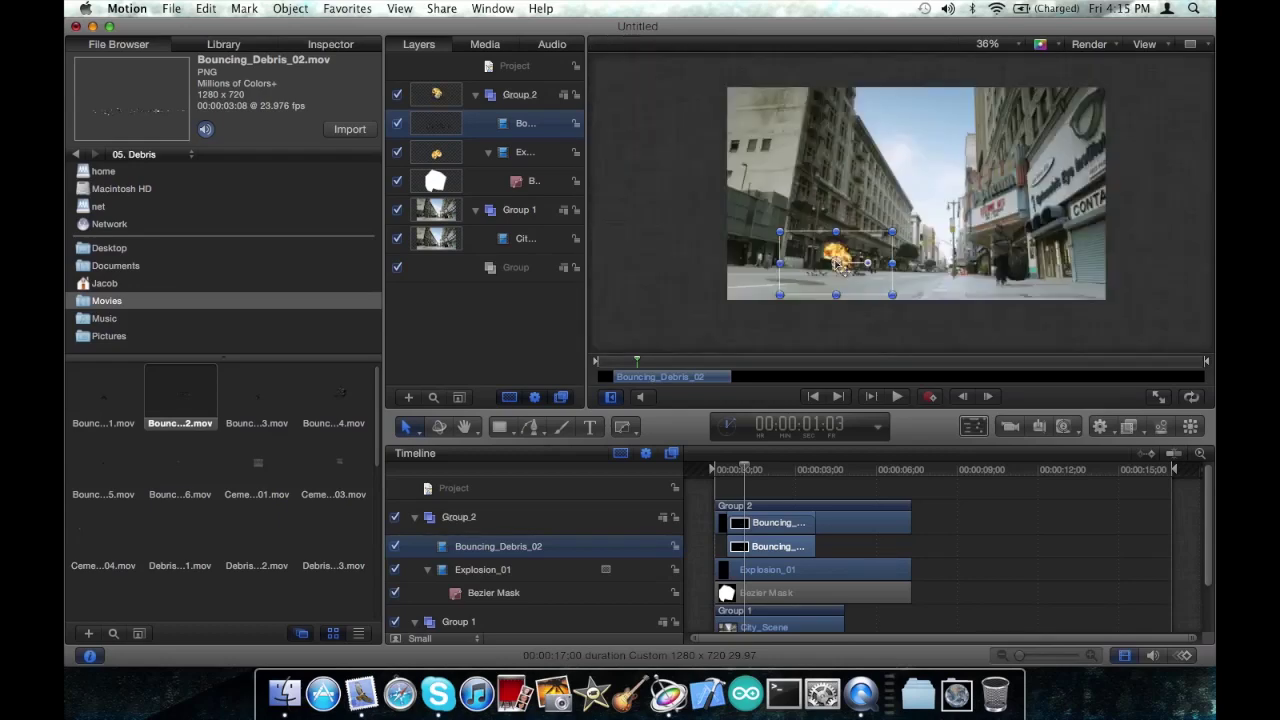
Nudge the debris up beneath the explosion and tilt it about -2° to follow the street.
scroll(836, 262, "up", 5)
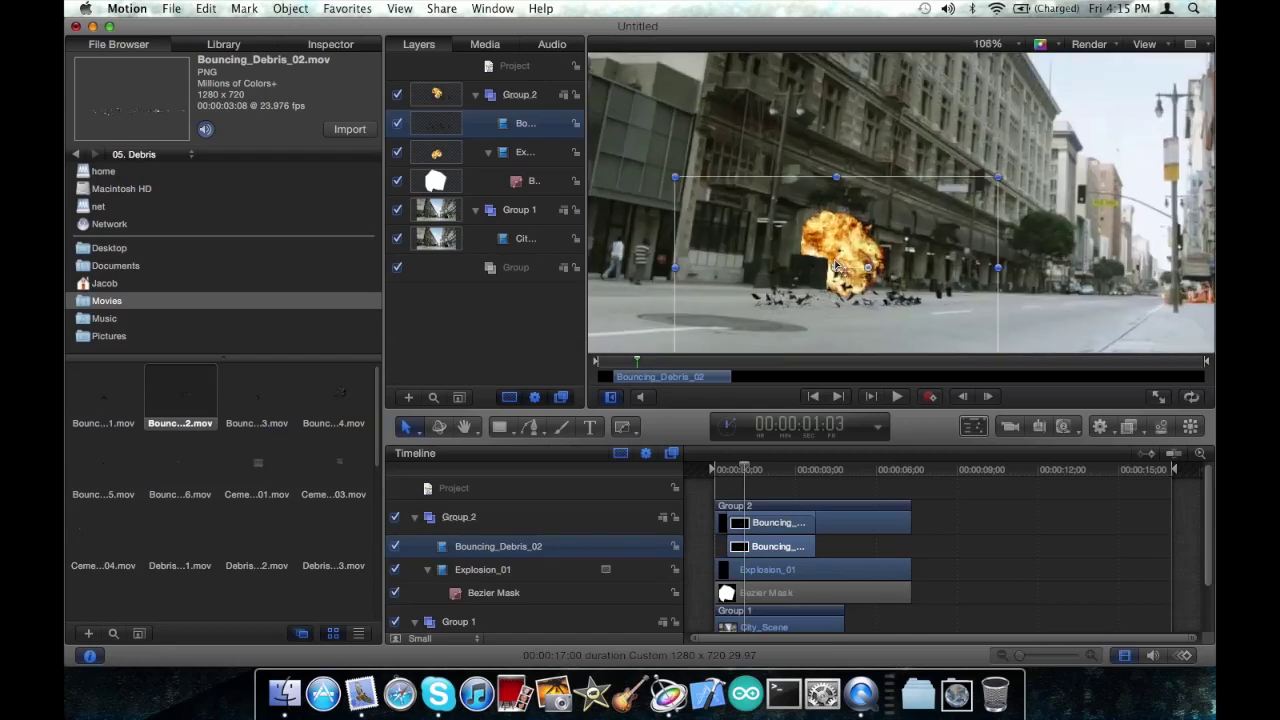
scroll(836, 264, "up", 1)
left_click_drag(837, 270, 843, 253)
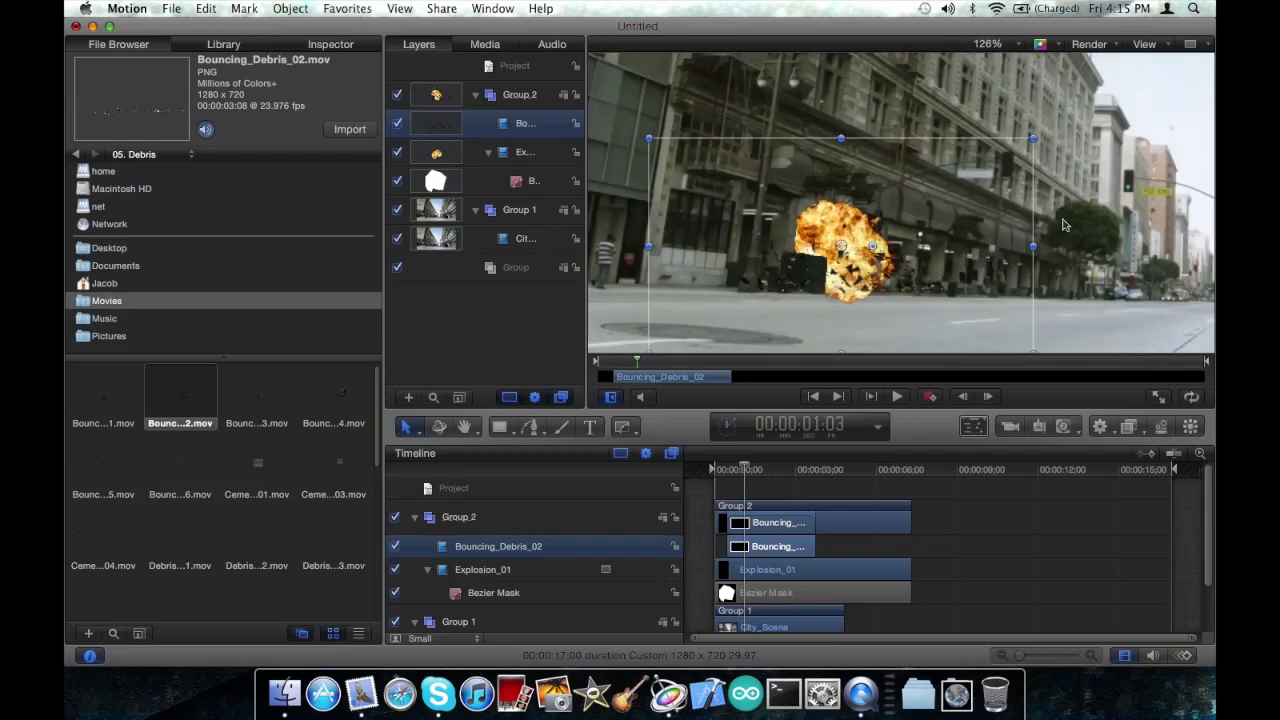
mouse_move(873, 250)
left_mouse_down()
mouse_move(873, 262)
mouse_move(871, 250)
left_mouse_up()
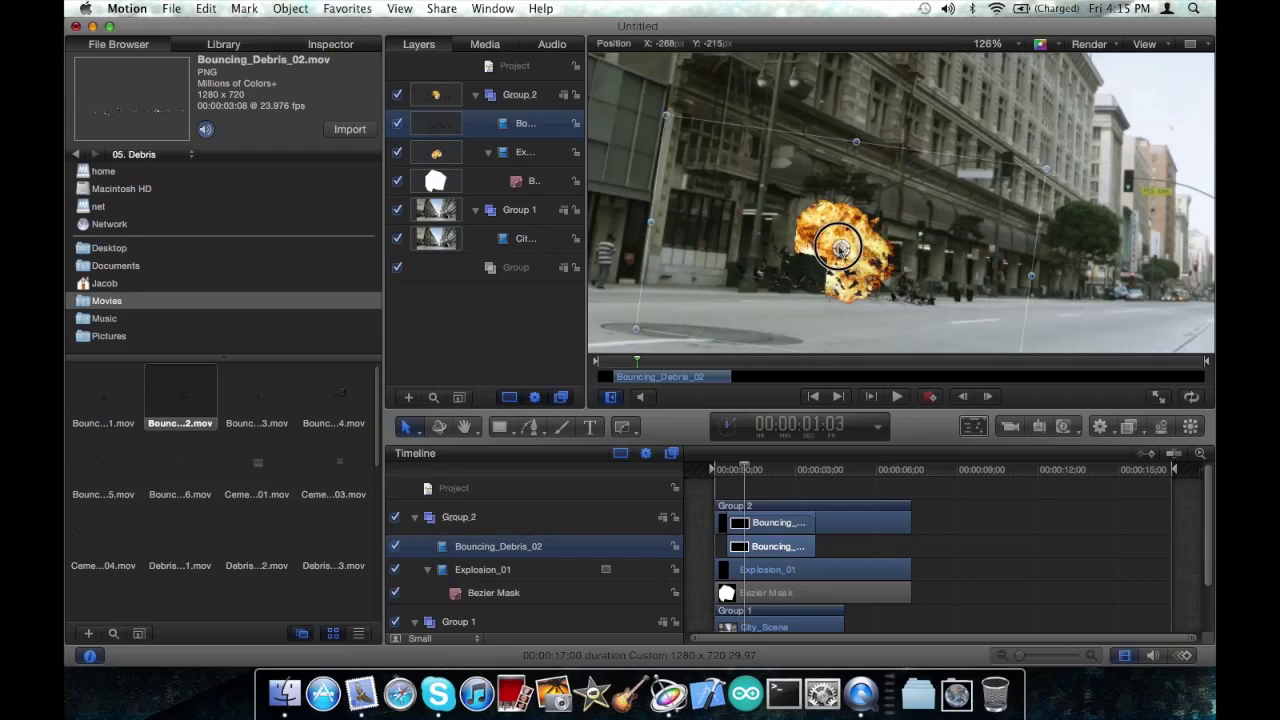
Select the Bouncing_Debris_02 layer and pick the Bezier mask tool.
left_click(842, 253)
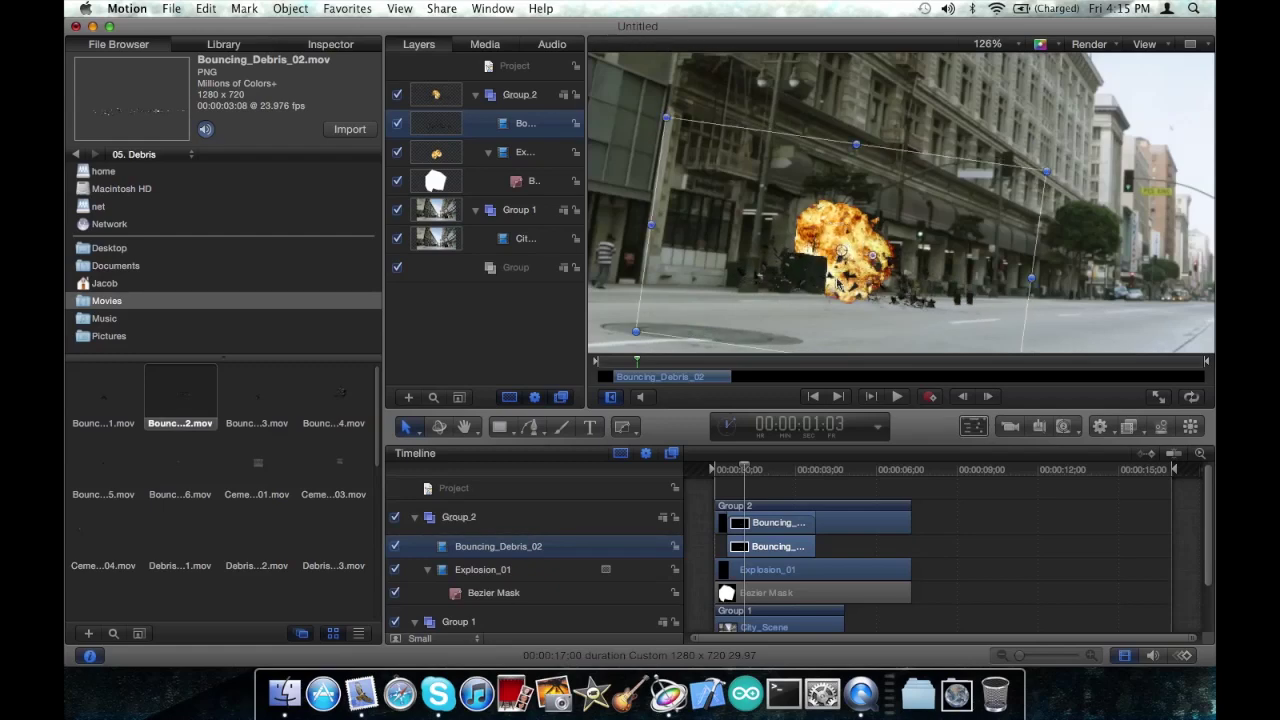
left_click(1074, 262)
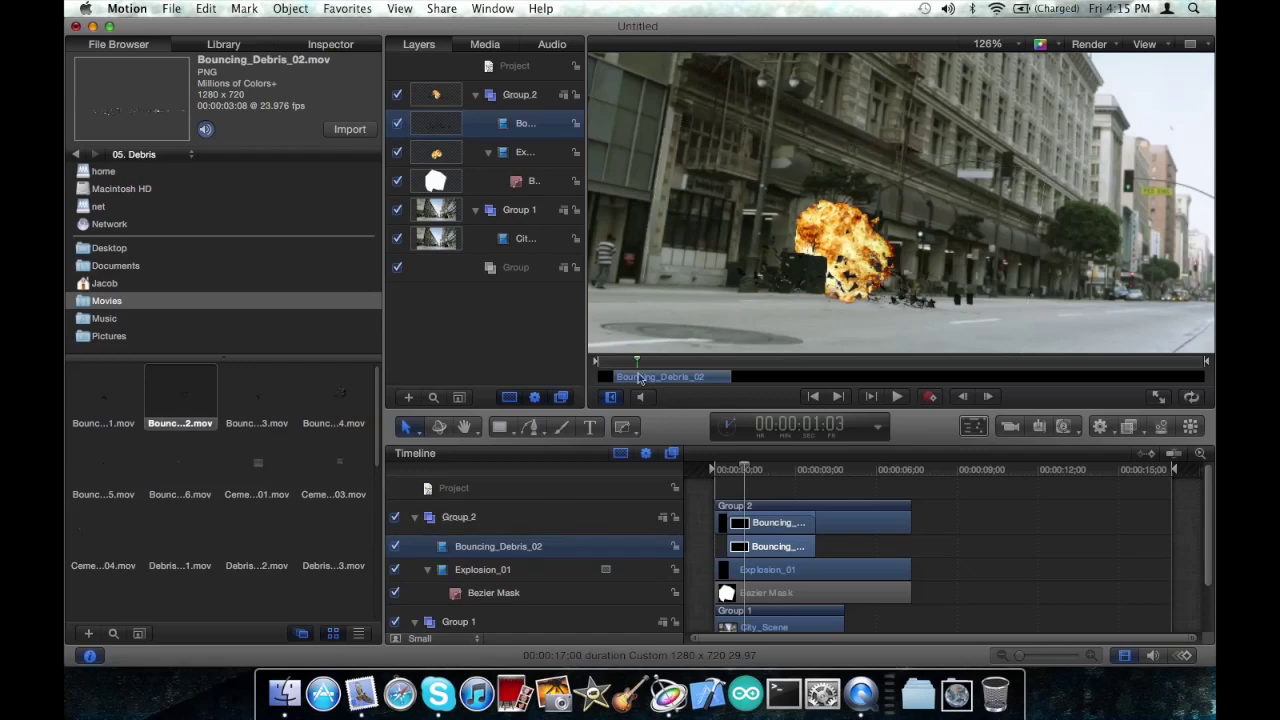
left_click(630, 427)
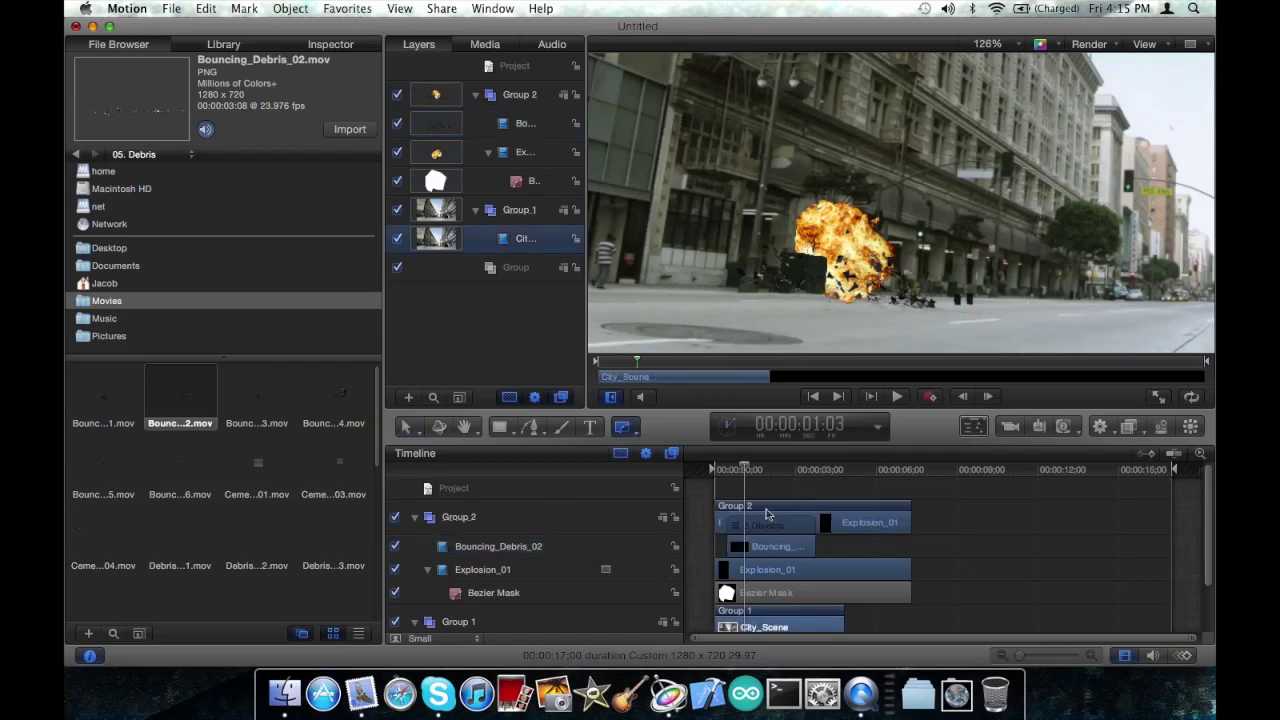
left_click(775, 558)
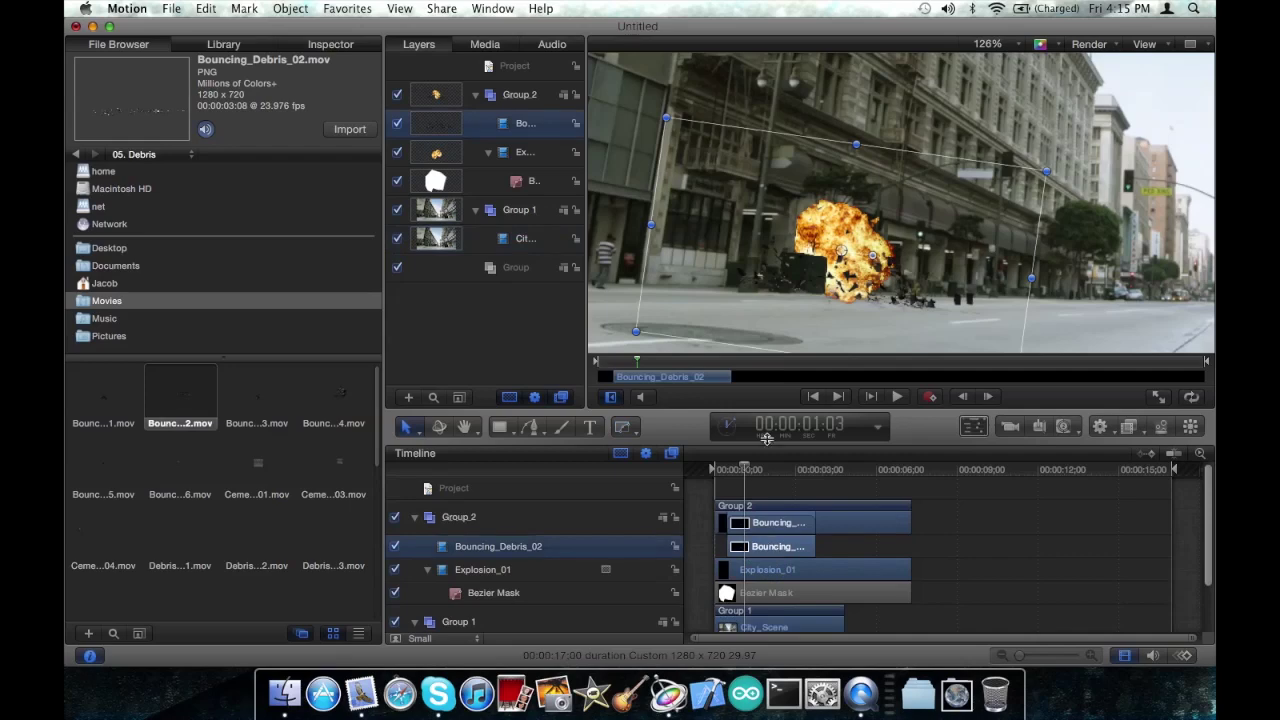
left_click(624, 428)
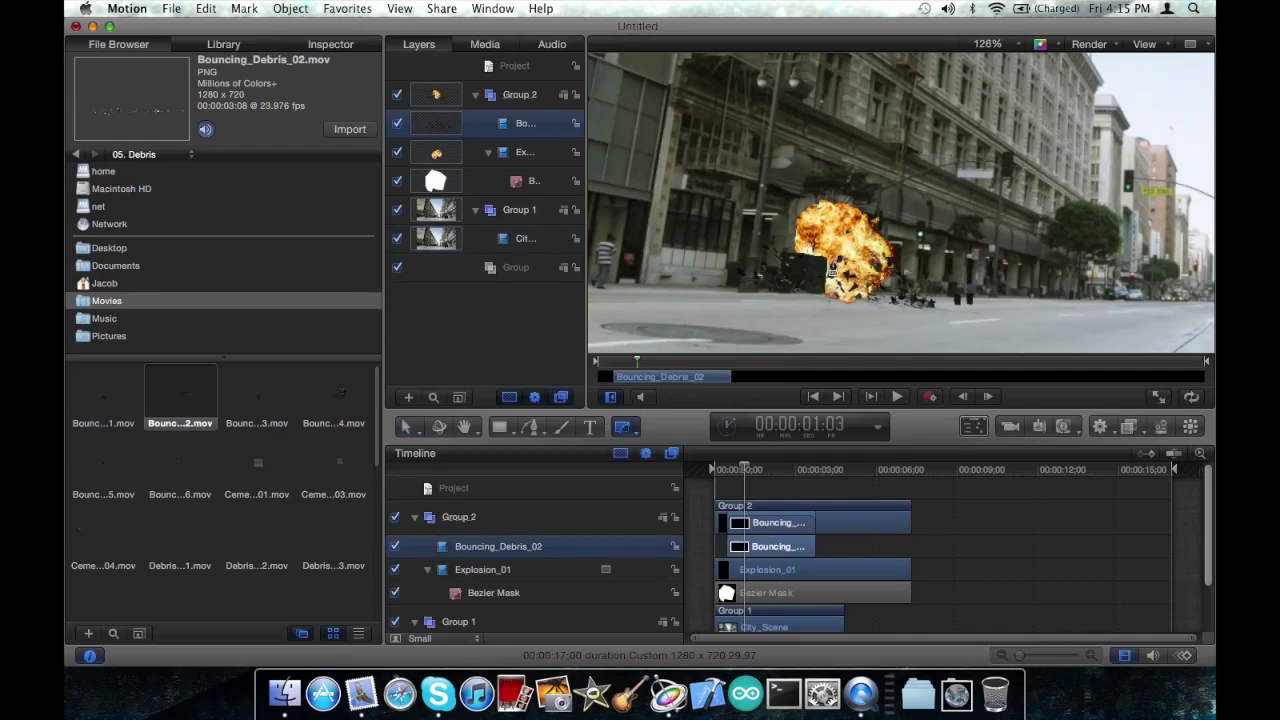
scroll(834, 264, "up", 5)
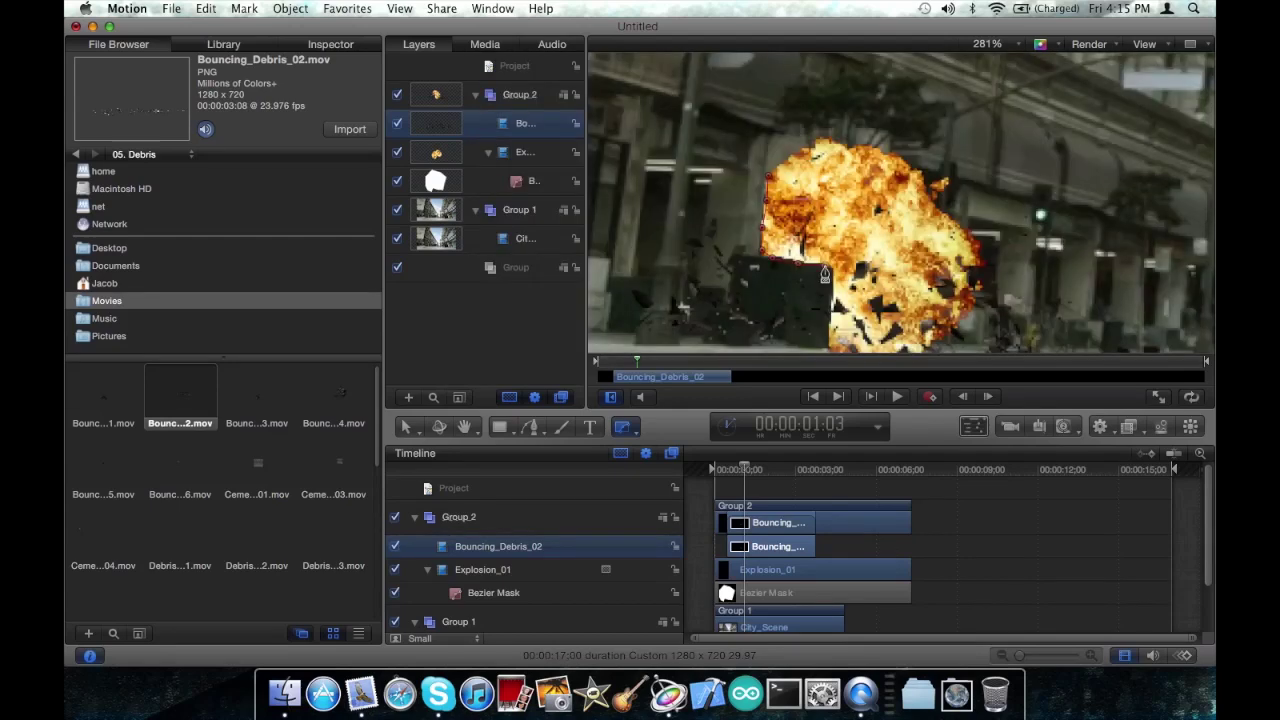
Draw a closed Bezier mask around the debris from beside the dumpster to above the explosion.
left_click(832, 283)
left_click(828, 340)
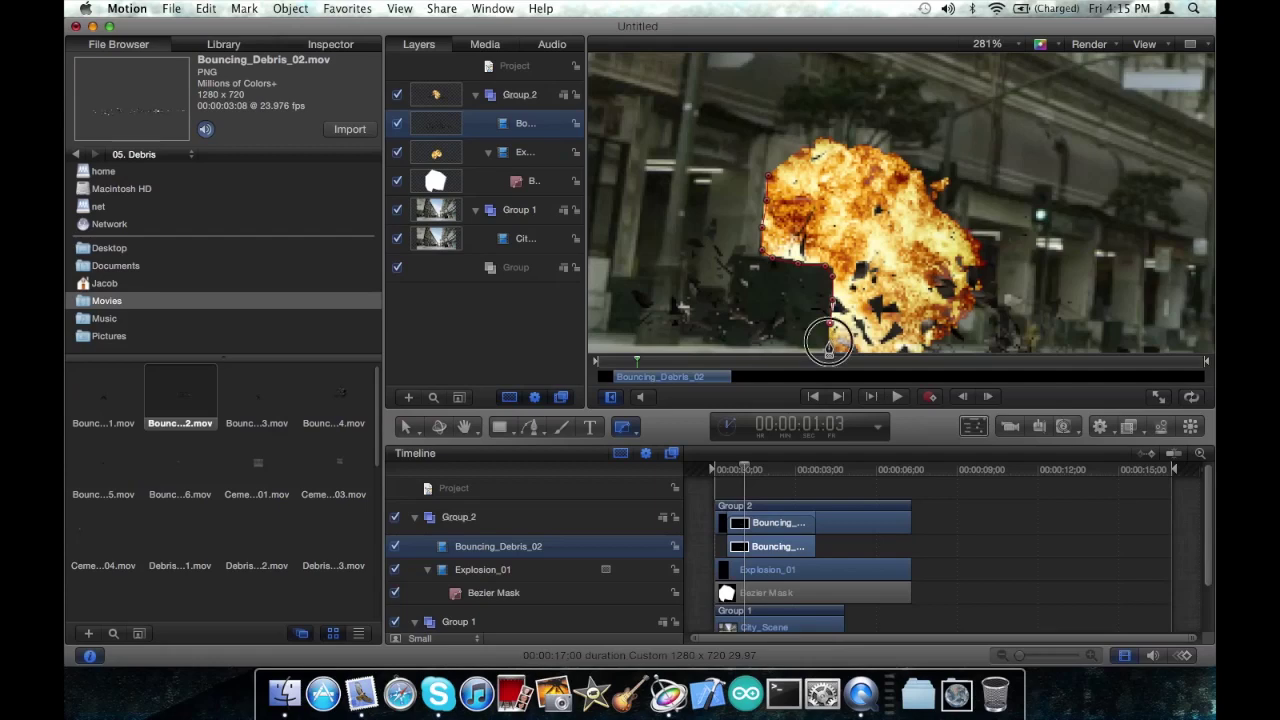
scroll(826, 335, "down", 3)
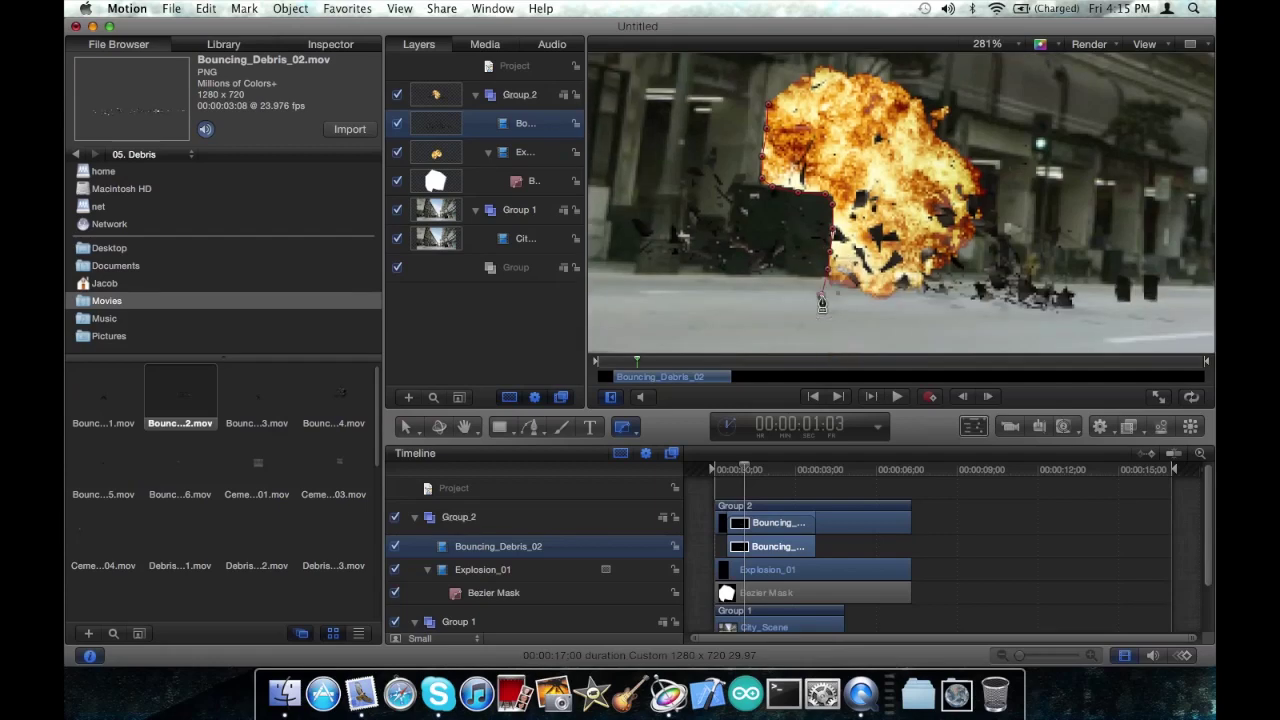
scroll(822, 302, "down", 8)
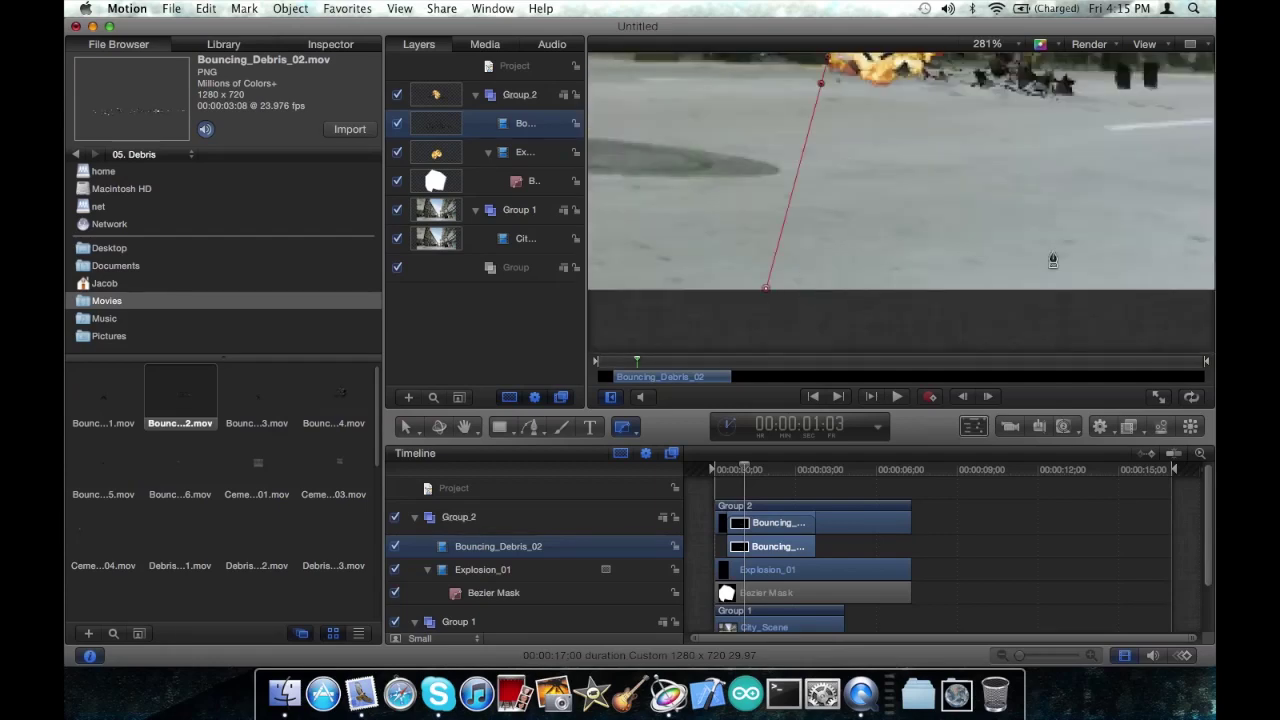
left_click(1127, 250)
scroll(1126, 250, "right", 5)
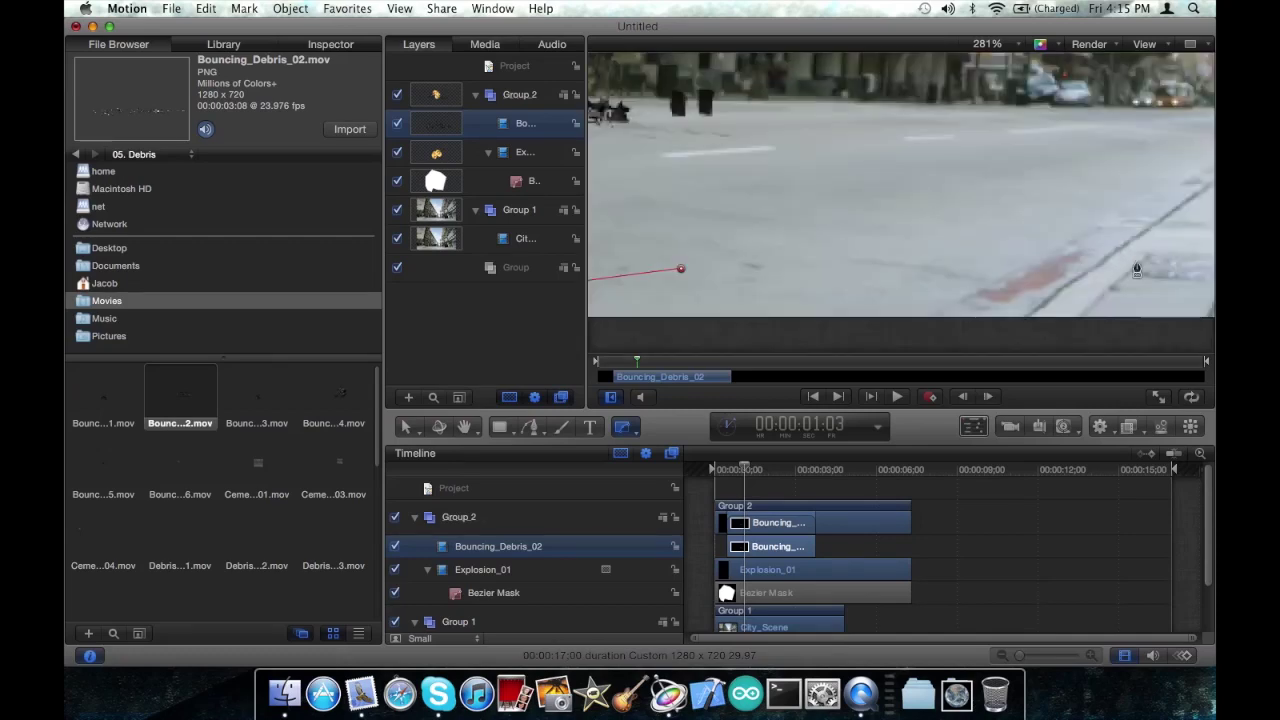
scroll(1121, 168, "up", 2)
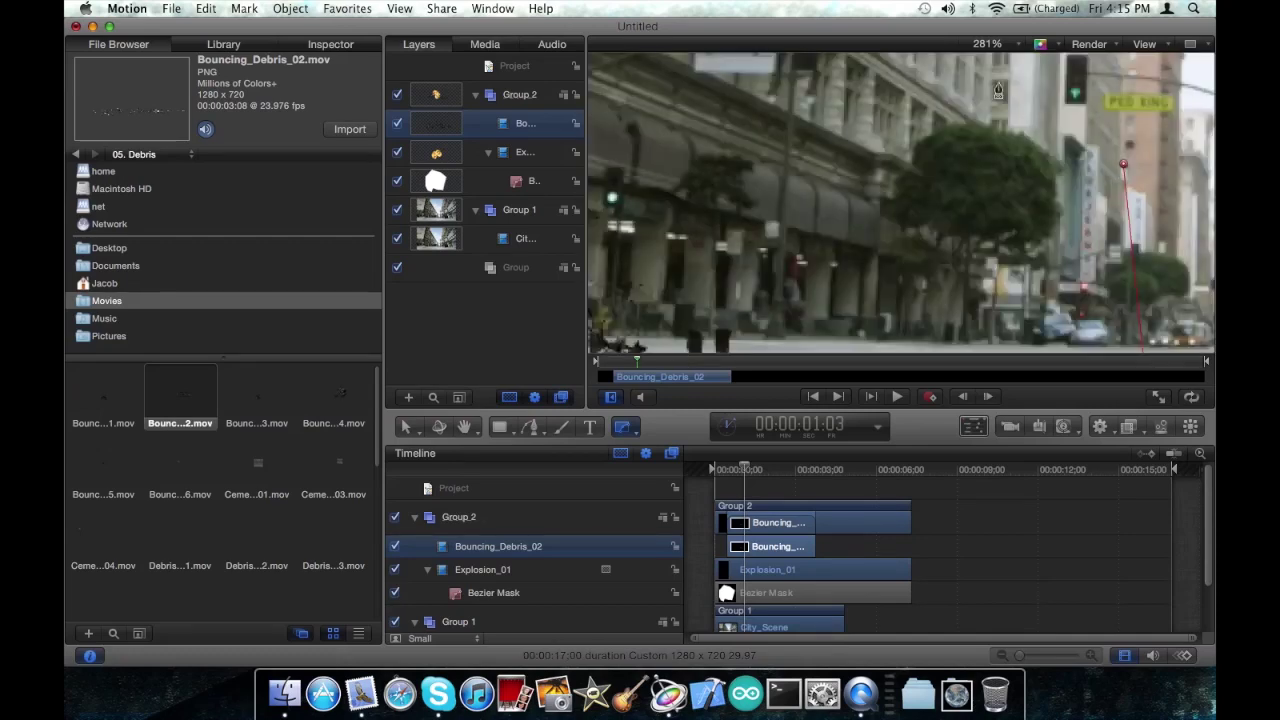
scroll(997, 89, "right", 3)
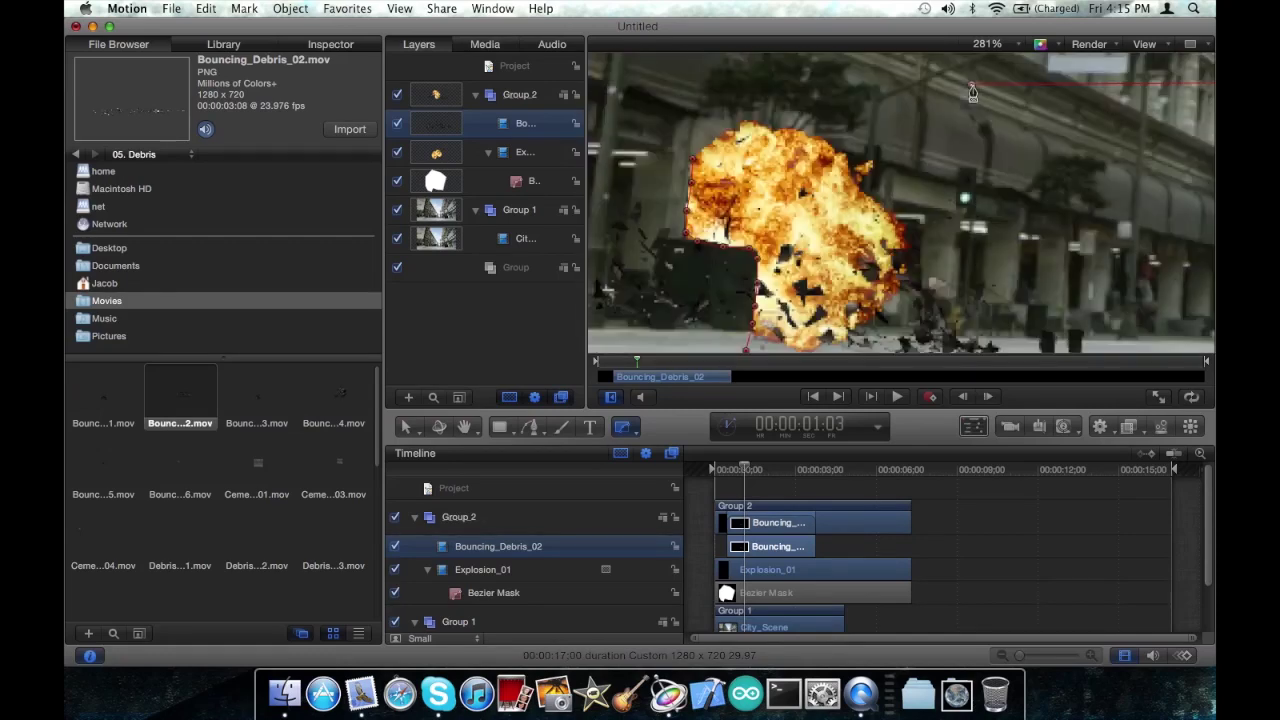
scroll(970, 92, "left", 3)
left_click(908, 86)
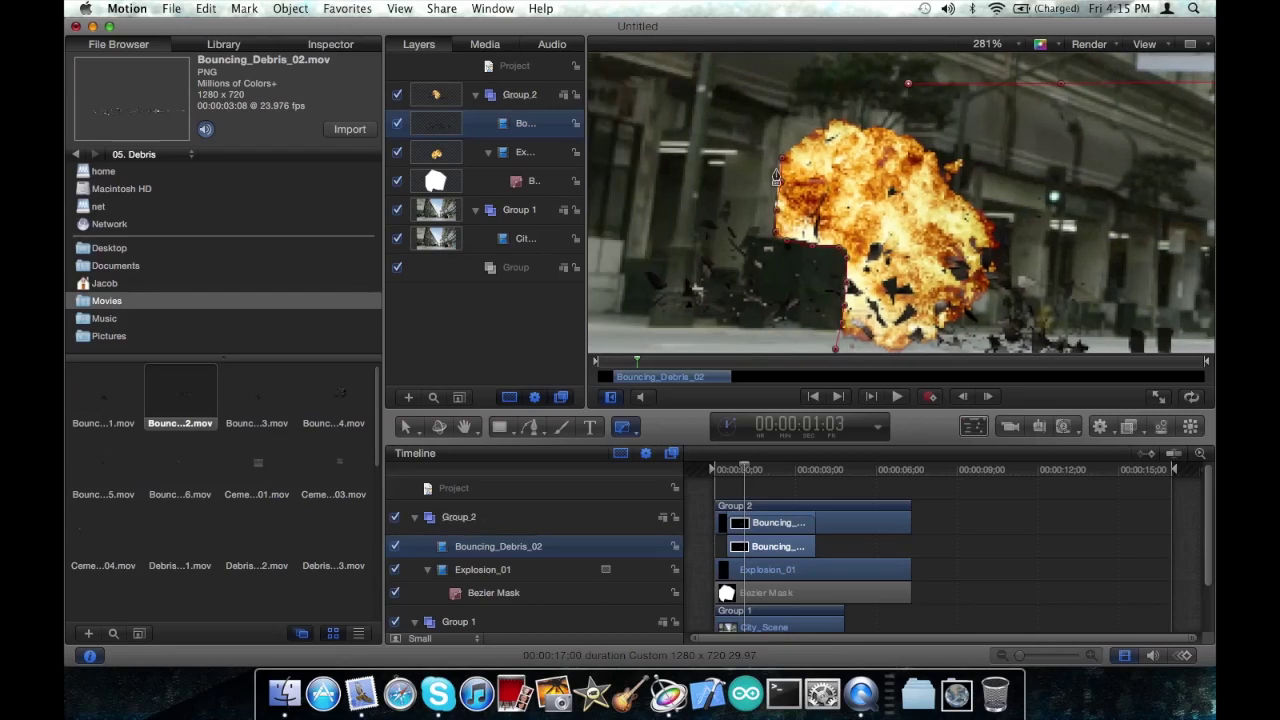
left_click(783, 165)
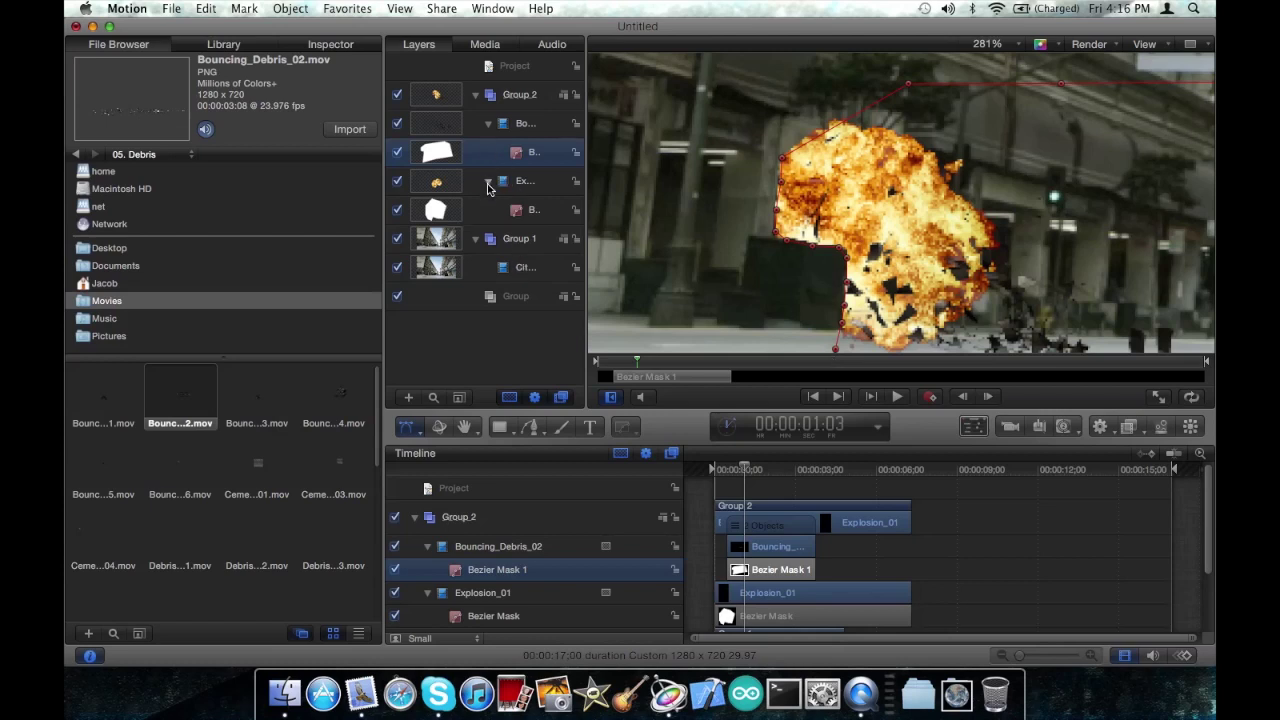
Drag Explosion_01 above Bouncing_Debris_02 in Group 2, then fit the frame in the viewer.
left_click(488, 184)
left_click(476, 95)
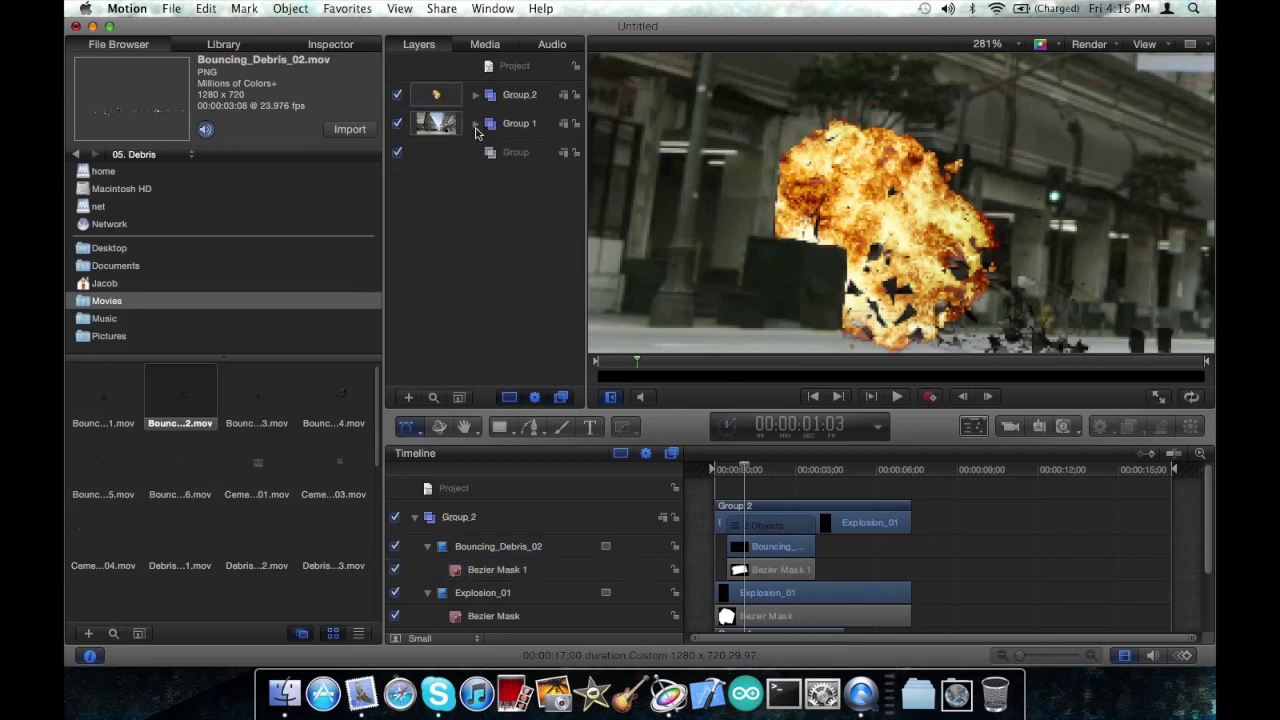
left_click(476, 95)
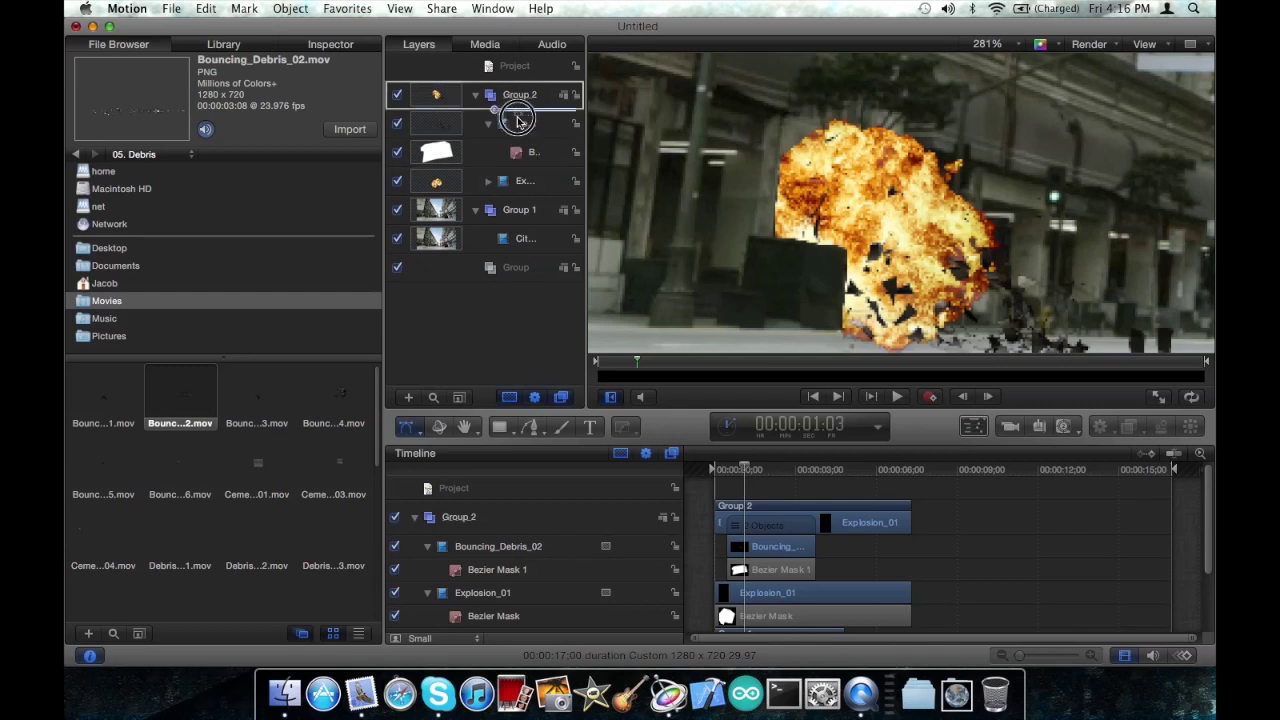
left_click_drag(525, 181, 516, 118)
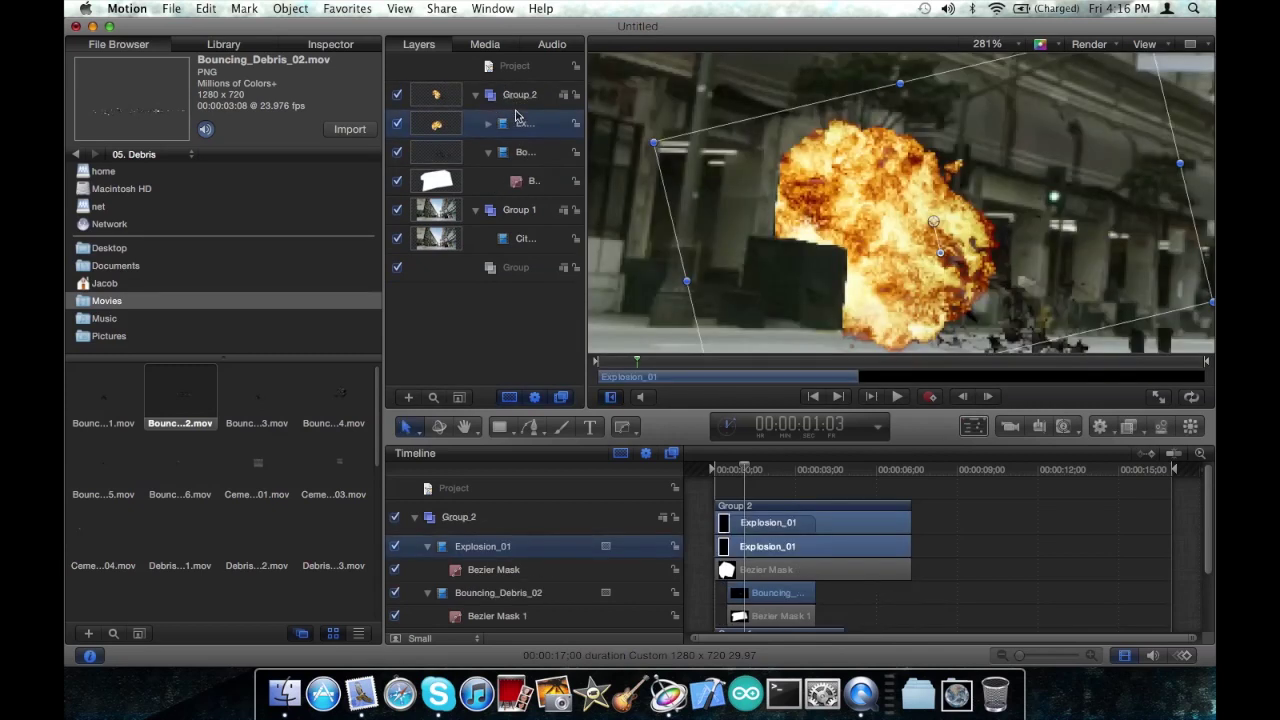
left_click(1064, 527)
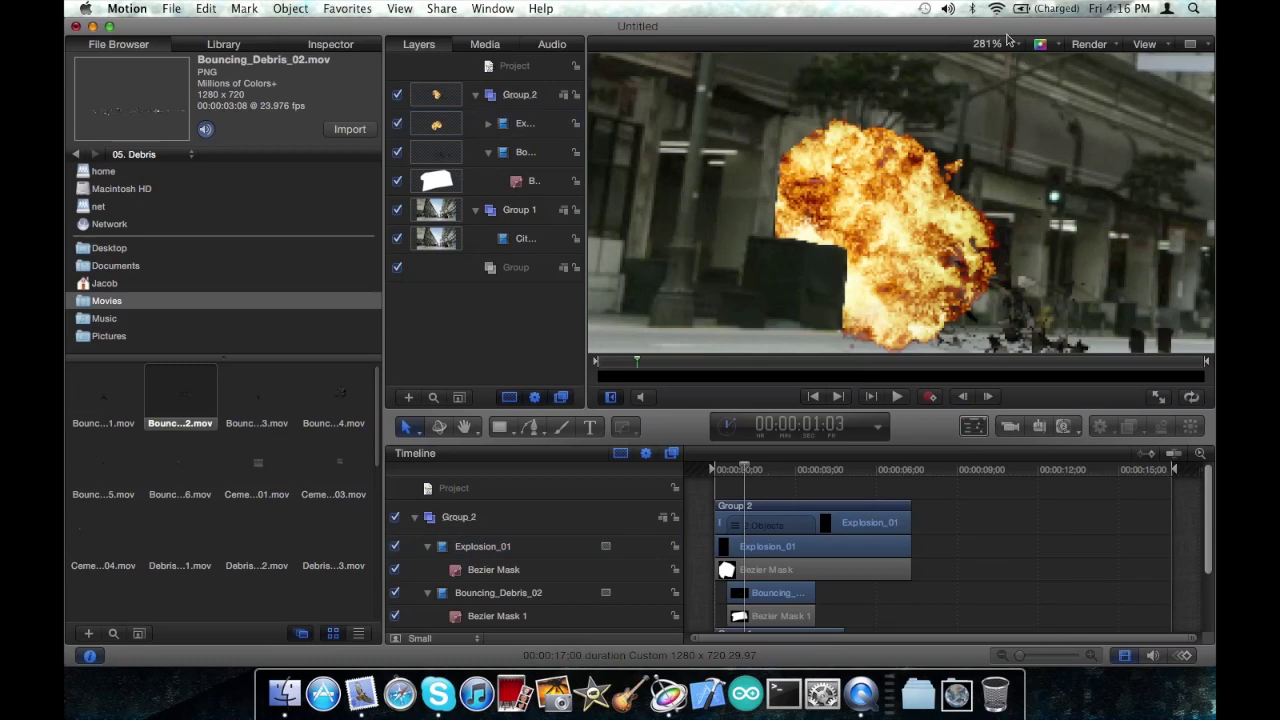
left_click(1008, 44)
left_click(1008, 215)
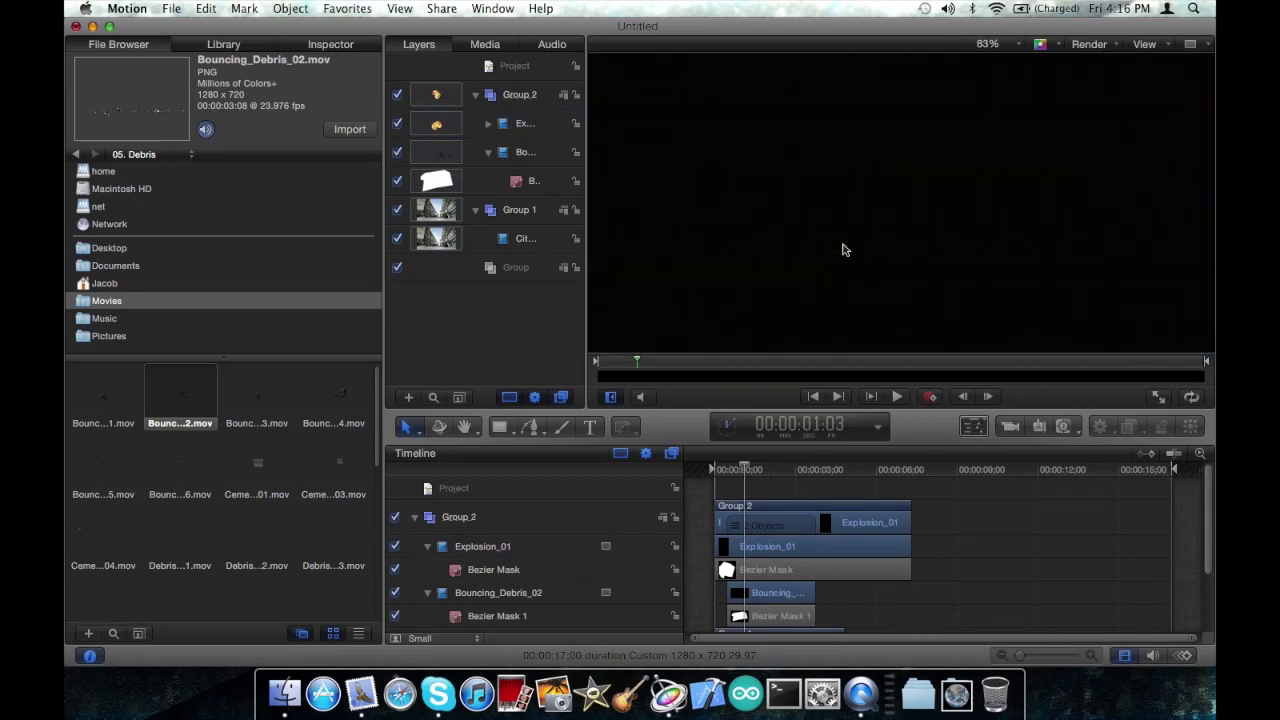
Step the playhead back a few frames, then forward to 00:00:00:24 to check the blast.
key("Left")
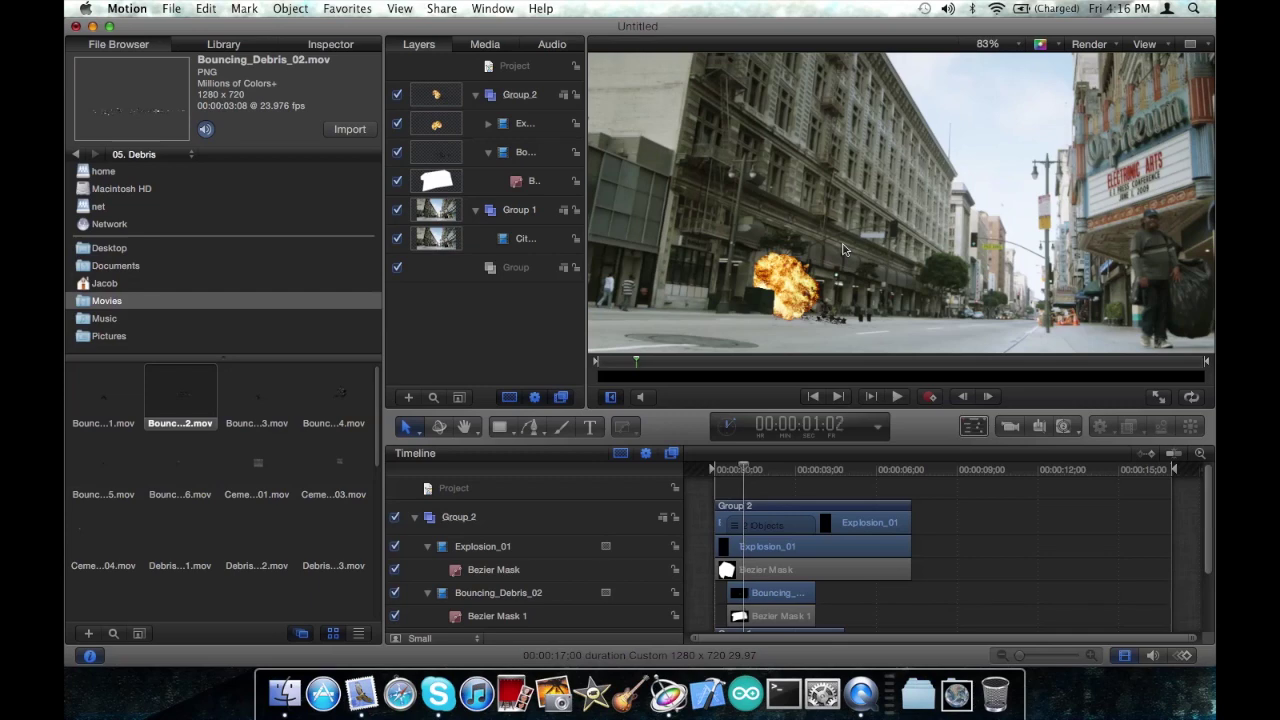
key("Left")
key("Left")
key("Left")
key("Left")
key("Left")
key("Left")
key("Left")
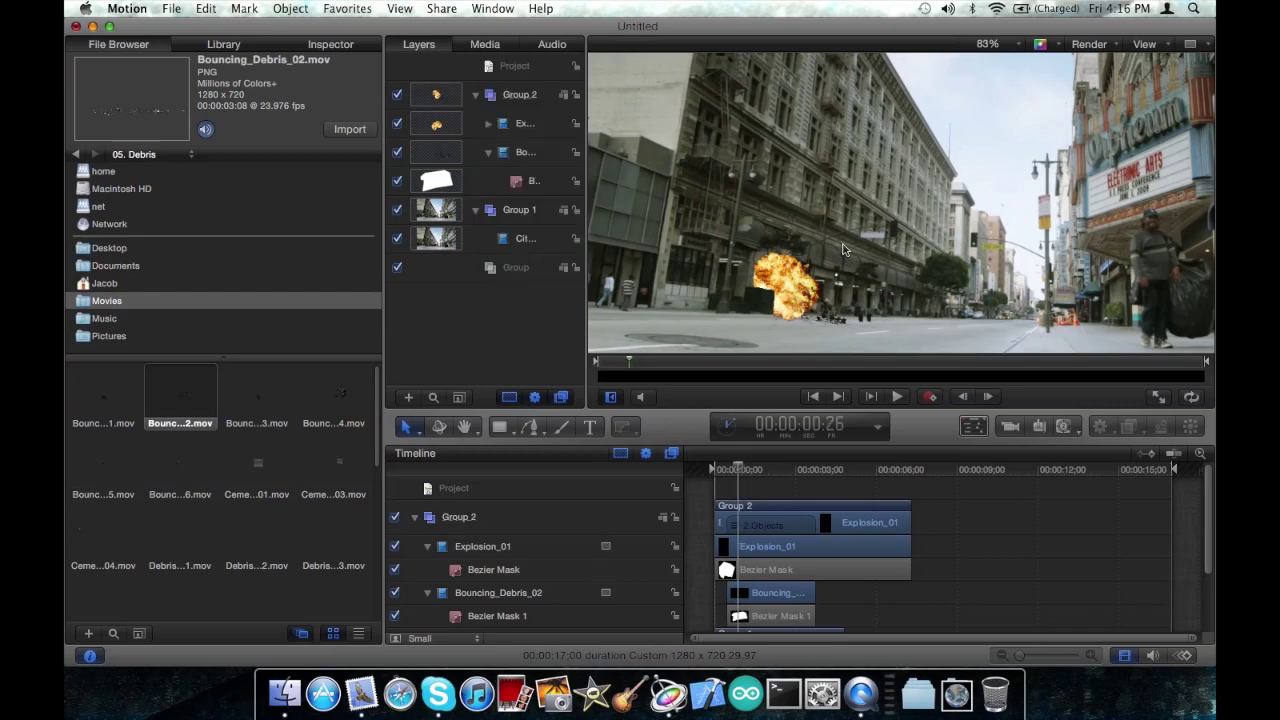
key("Left")
key("Left")
key("Left")
key("Left")
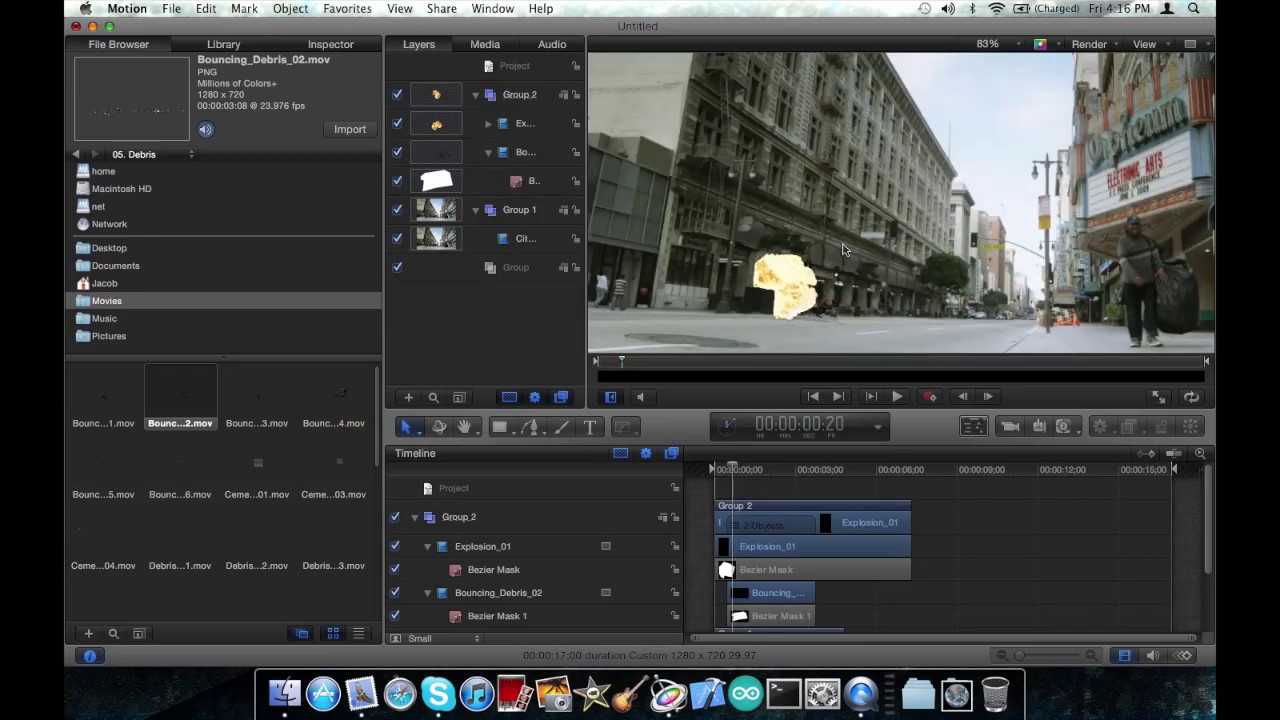
key("Right")
key("Right")
key("Right")
key("Right")
key("Right")
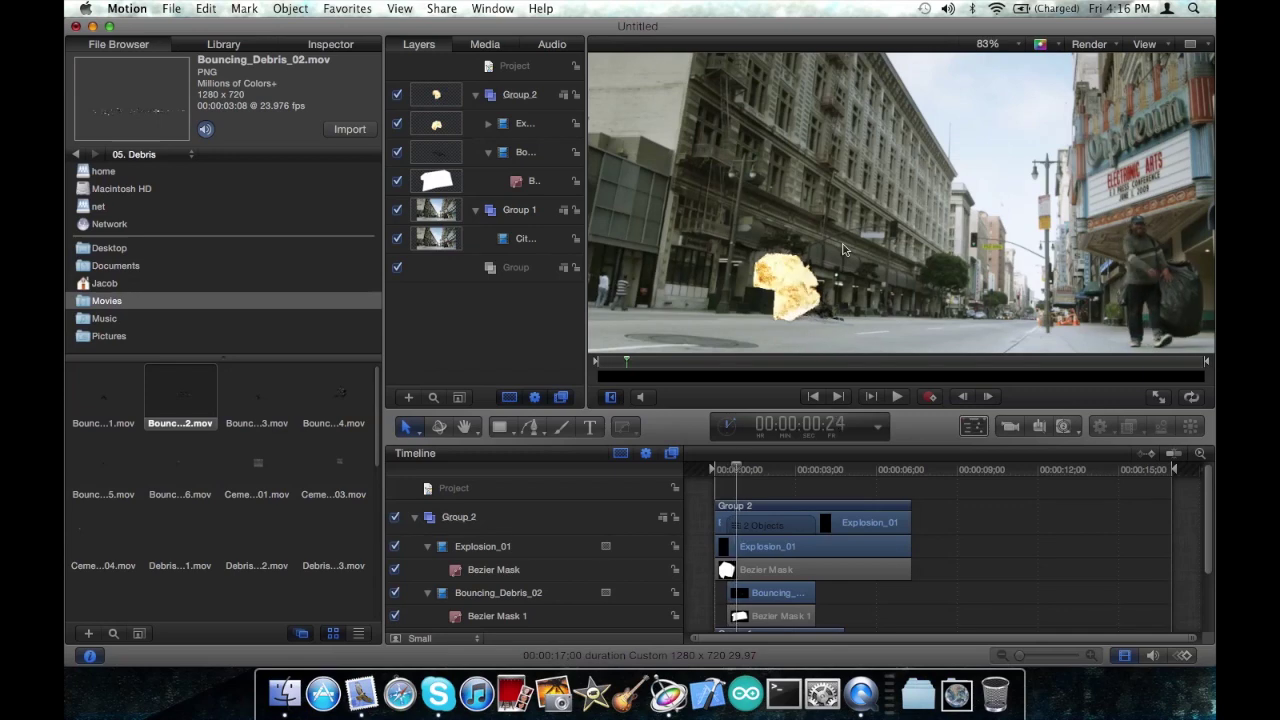